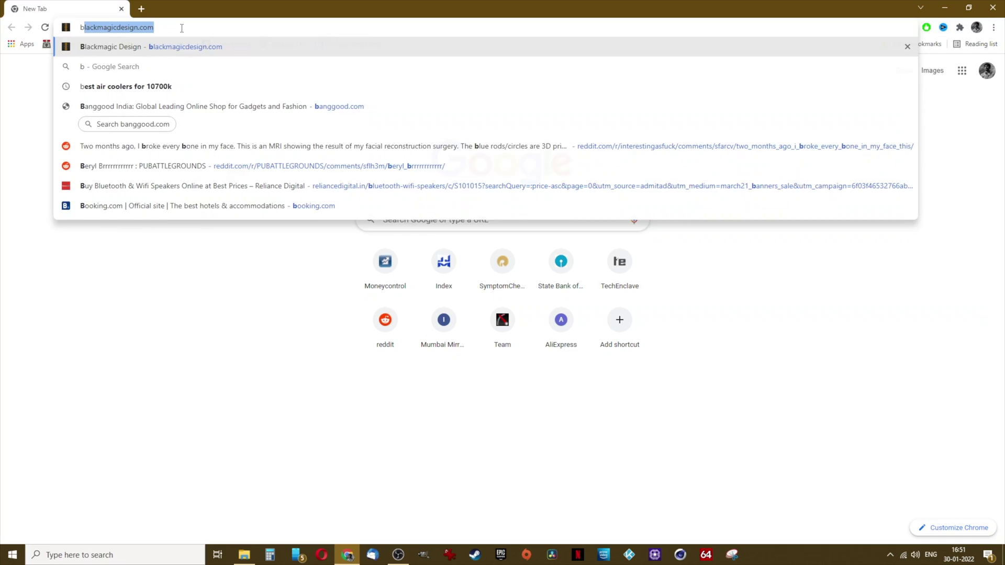
# Open the DaVinci Resolve 17 page on blackmagicdesign.com and choose the free Windows download
pyautogui.write('lackm')
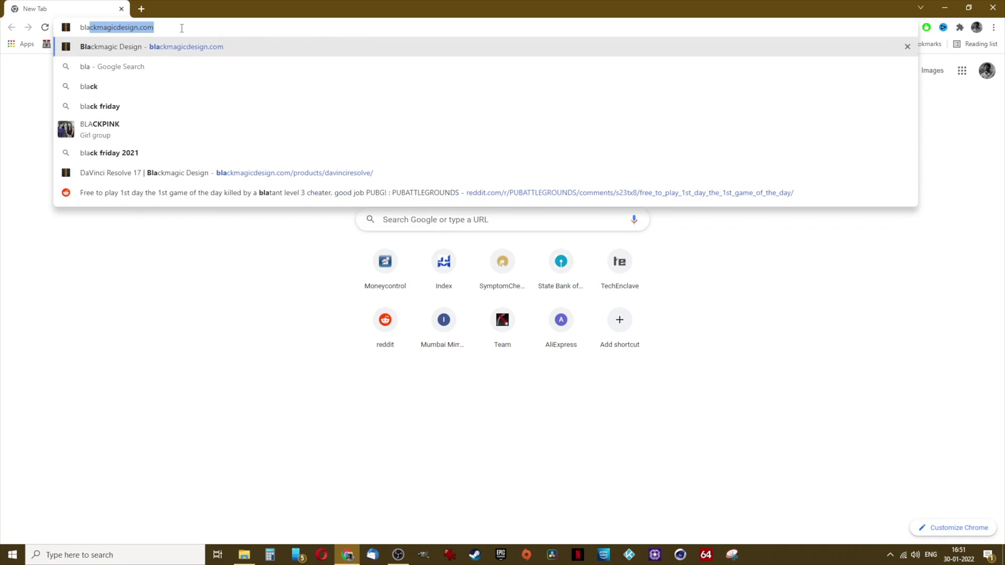
pyautogui.write('agic')
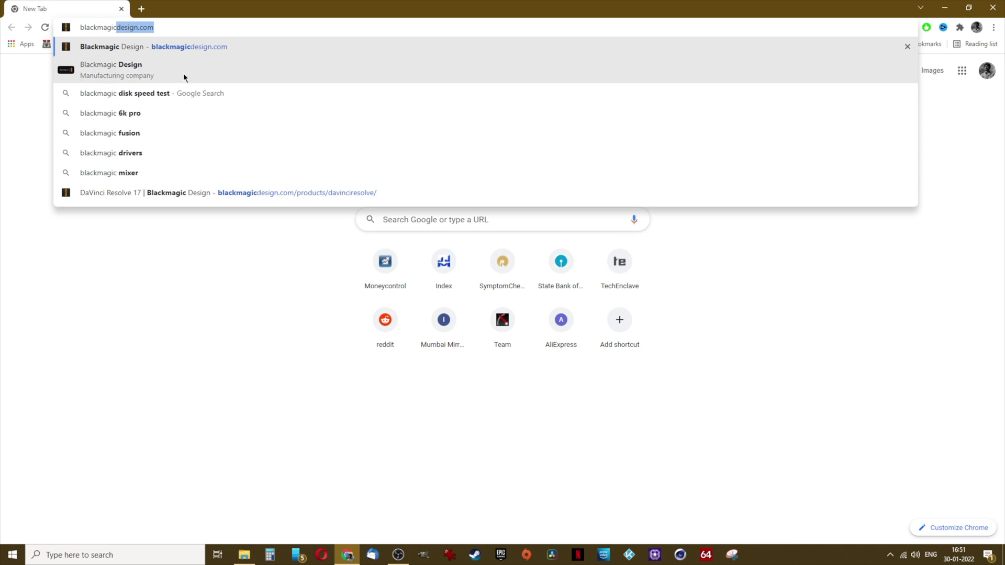
pyautogui.click(199, 194)
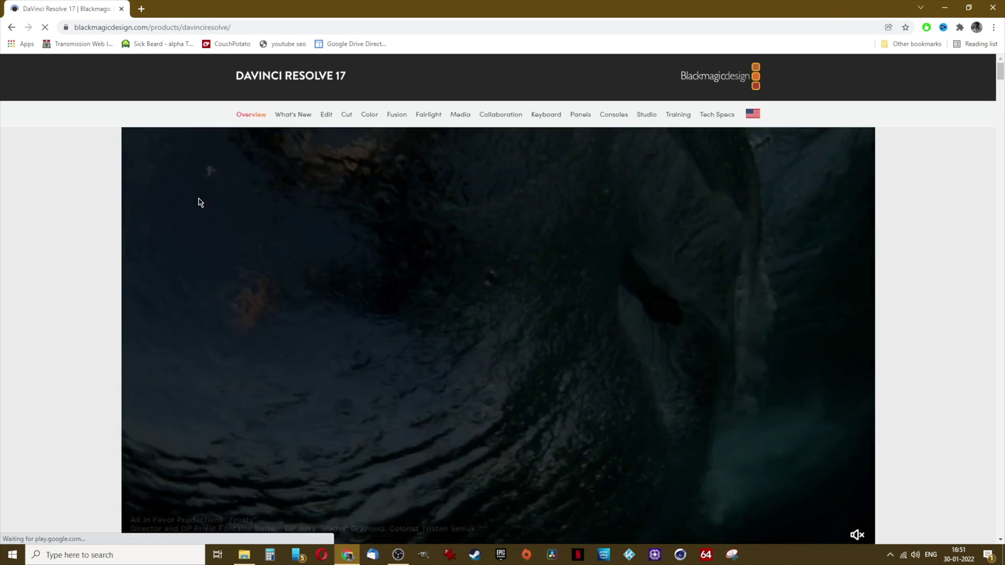
pyautogui.scroll(-6, 199, 197)
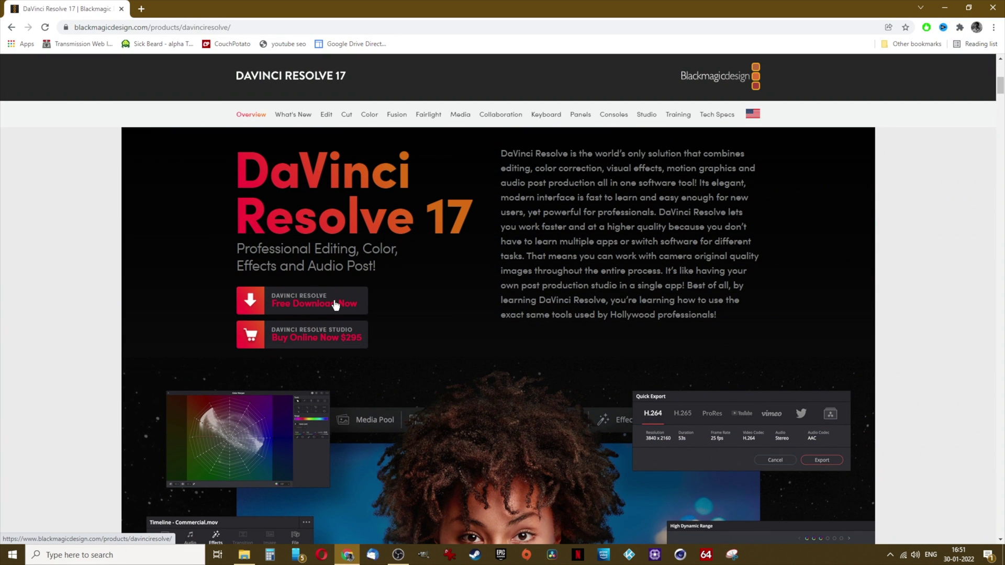
pyautogui.click(335, 306)
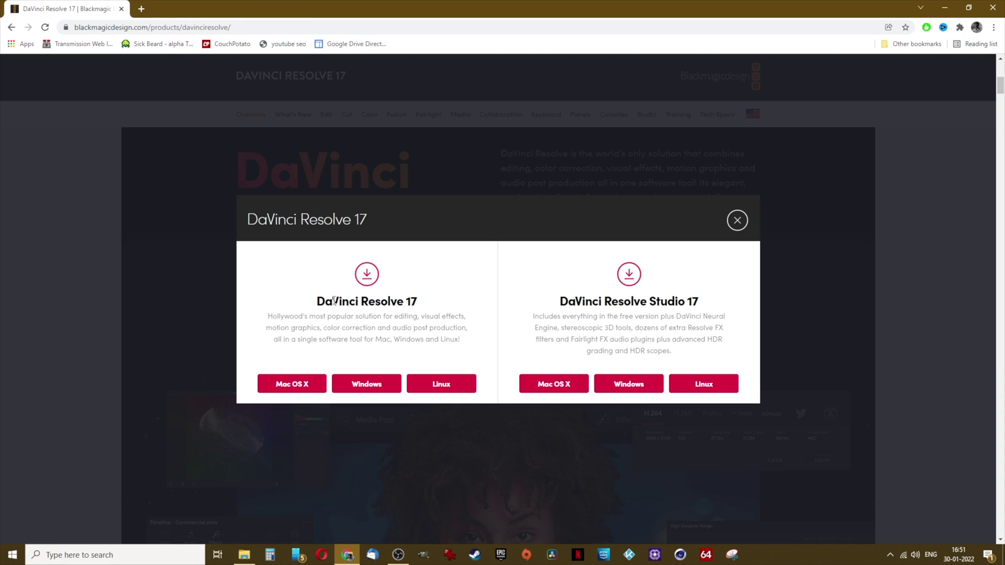
pyautogui.click(387, 385)
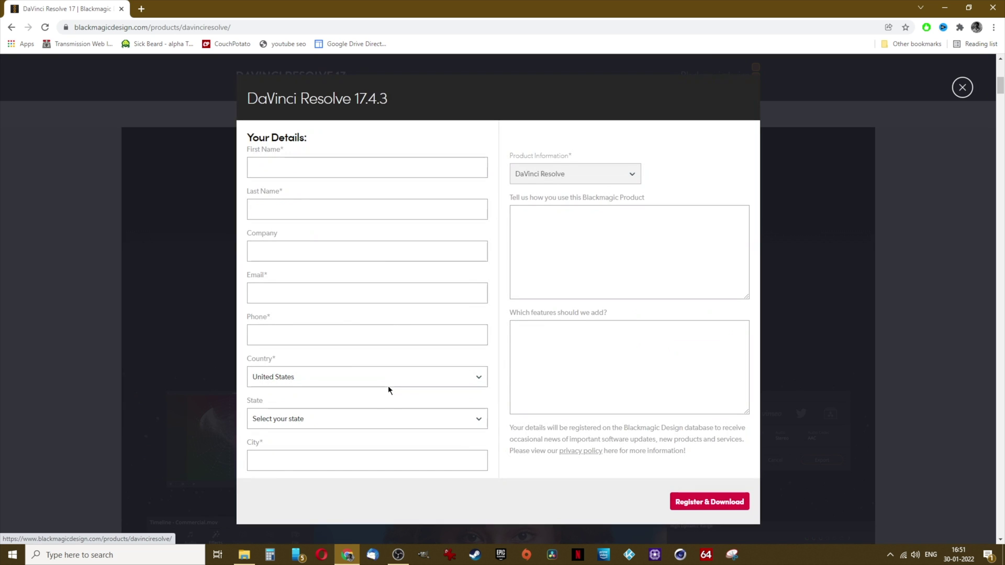
# Fill in the registration form with name, e-mail, phone and location, then register to download
pyautogui.click(298, 168)
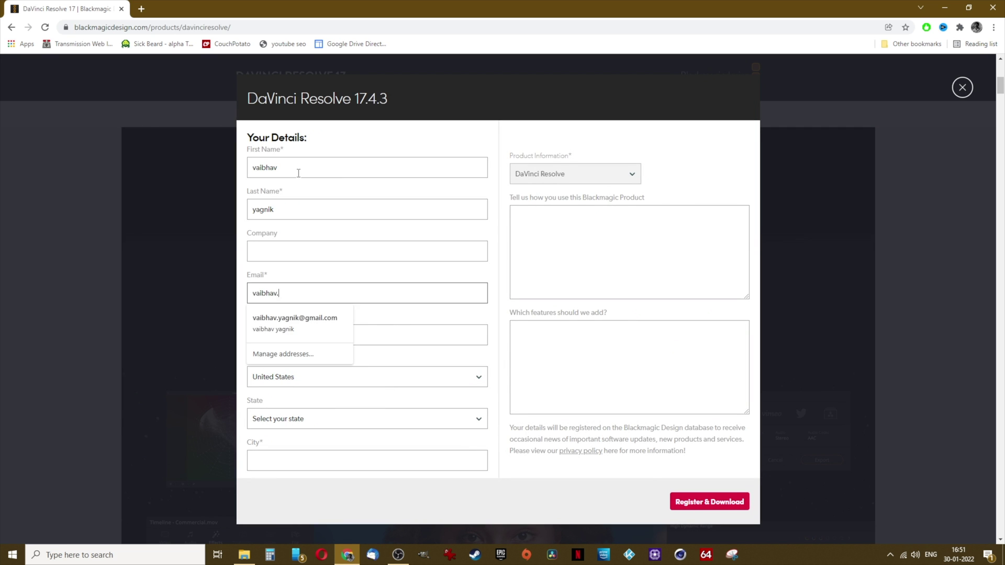
pyautogui.click(292, 482)
pyautogui.click(738, 507)
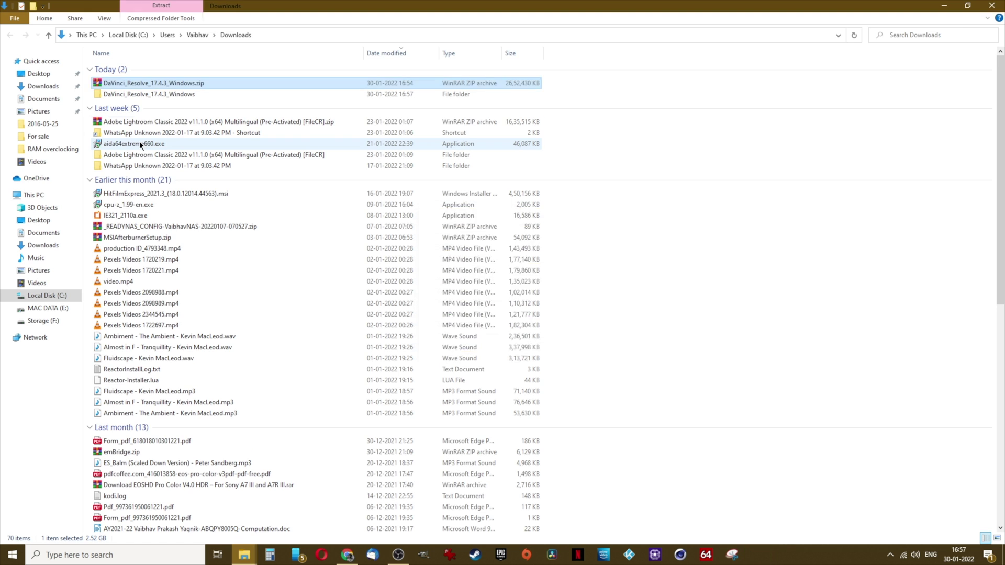
# Run the DaVinci_Resolve_17.4.3 installer through setup, then select the music MP3 in Wallpapers
pyautogui.doubleClick(152, 94)
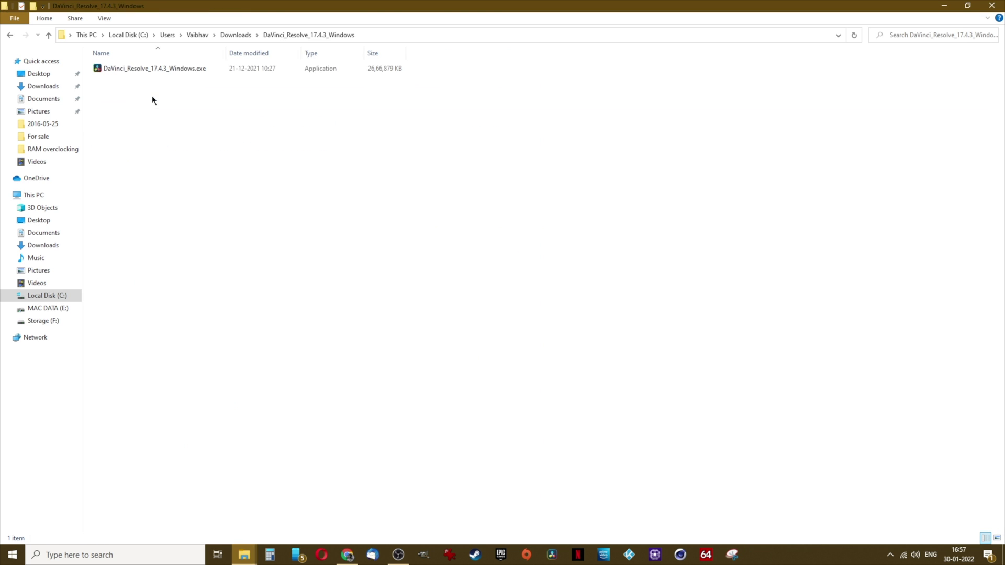
pyautogui.doubleClick(153, 71)
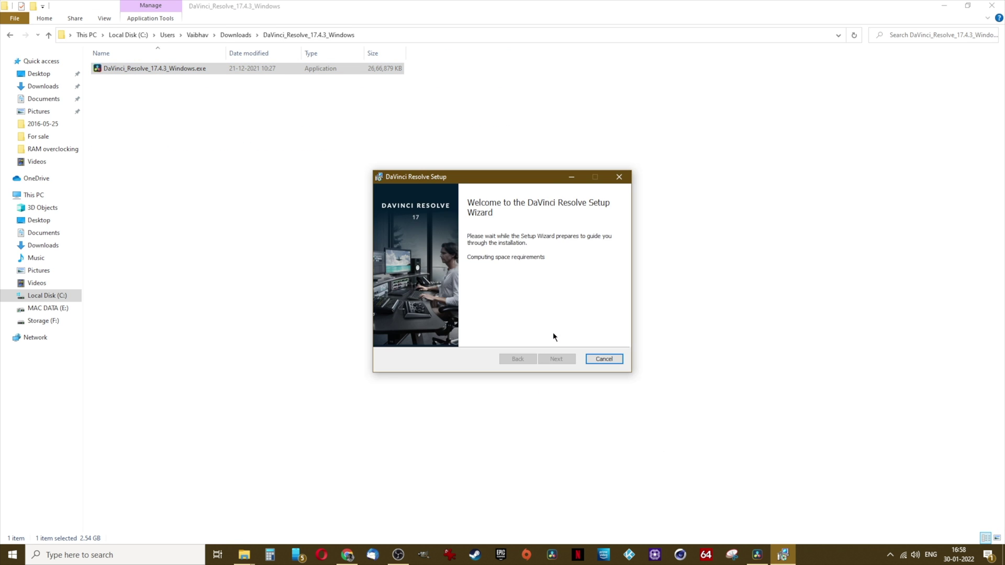
pyautogui.click(572, 361)
pyautogui.click(573, 360)
pyautogui.click(572, 360)
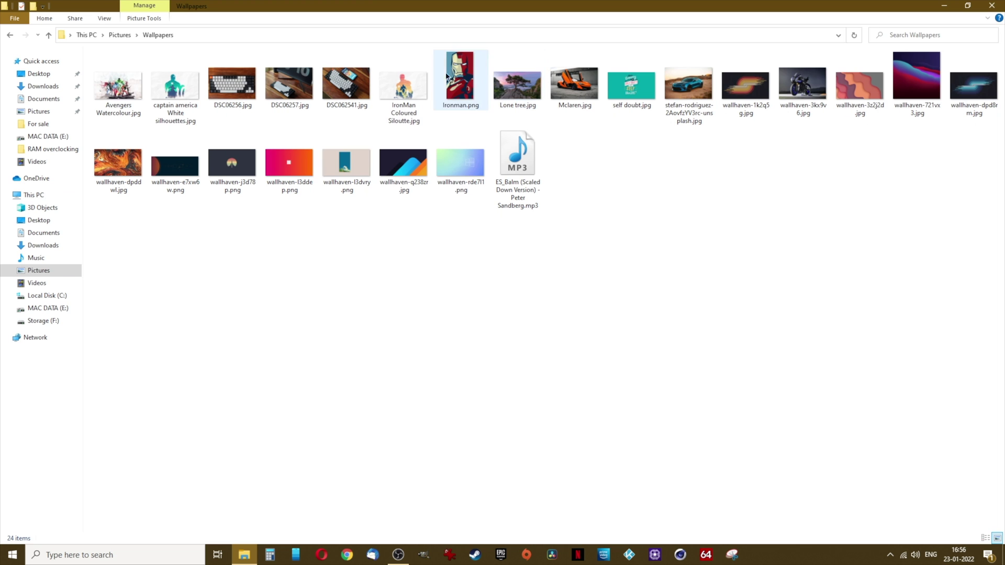
pyautogui.click(529, 205)
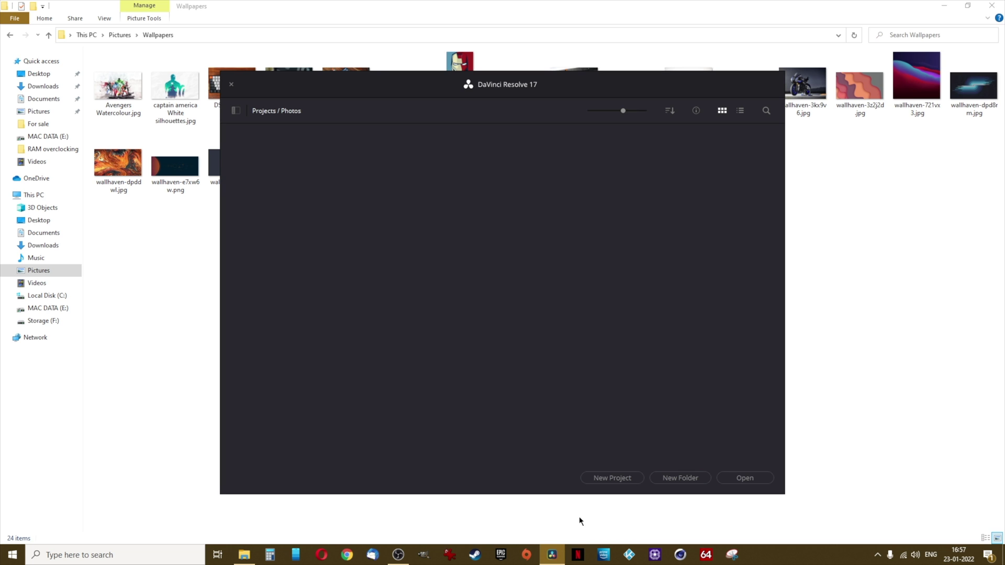
# From the Project Manager, create and open a new project titled 'Wallpapers'
pyautogui.click(602, 481)
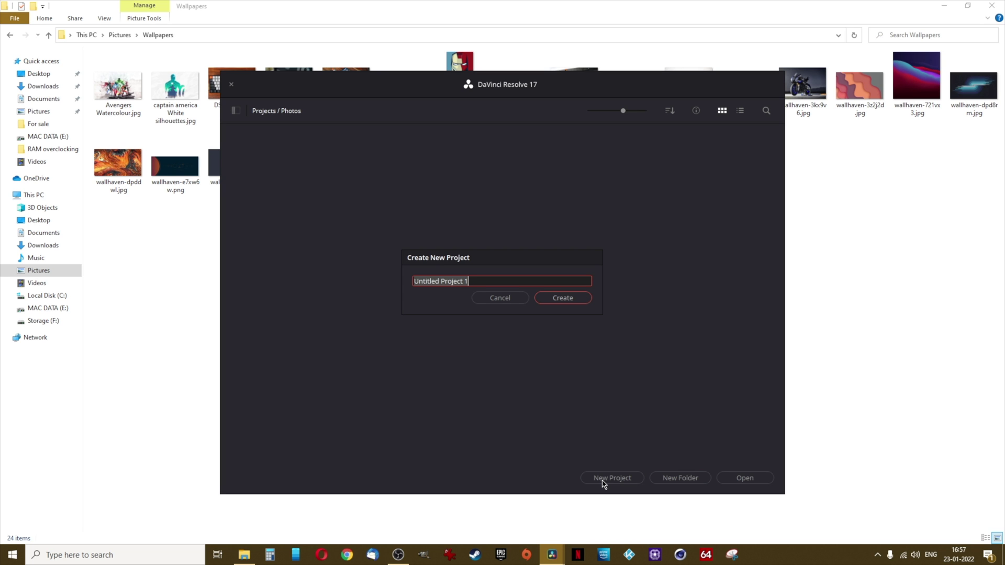
pyautogui.write('Wallpapers')
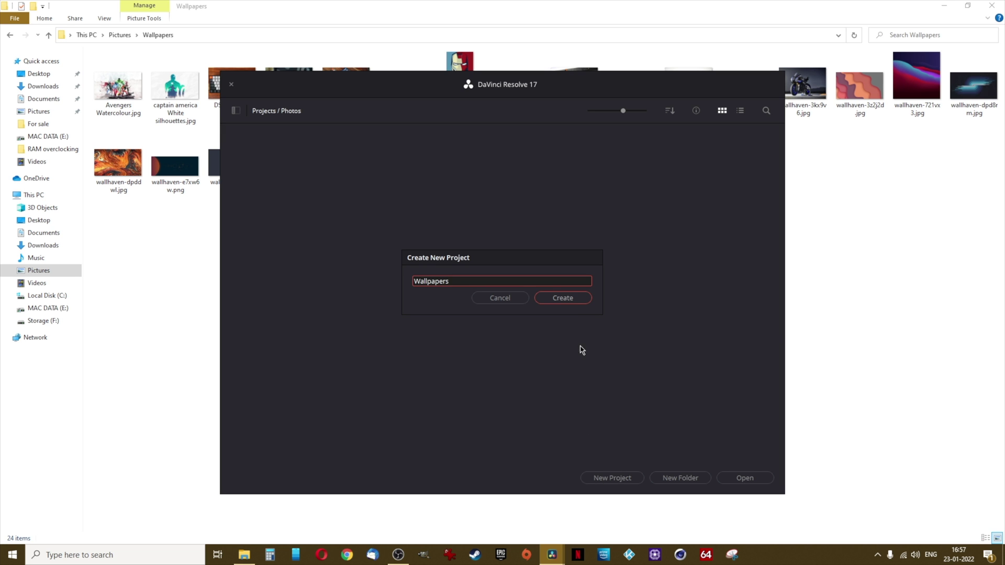
pyautogui.click(567, 303)
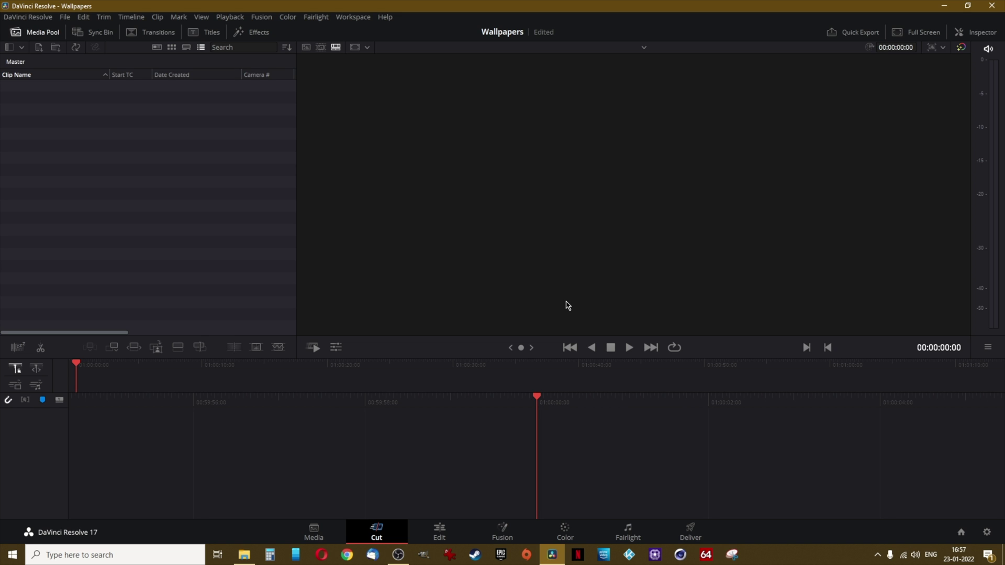
# Tour the Edit, Fusion, Color, Fairlight and Deliver pages, ending on the Media page
pyautogui.click(440, 534)
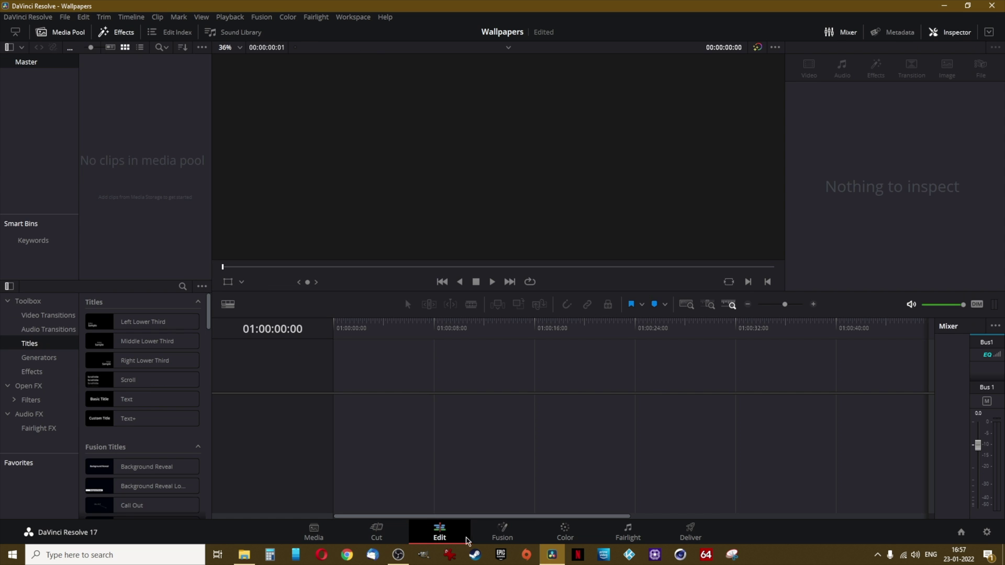
pyautogui.click(510, 539)
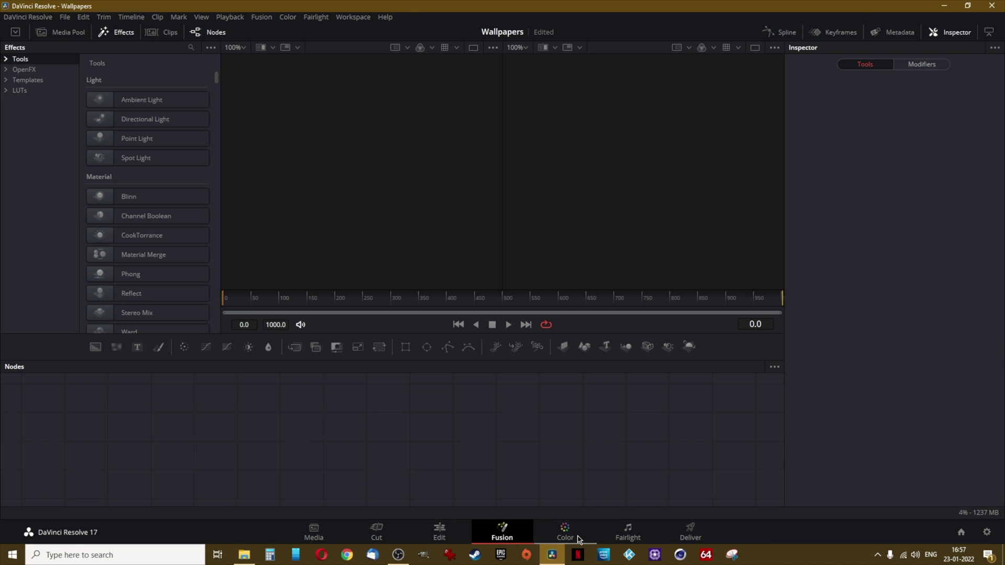
pyautogui.click(579, 540)
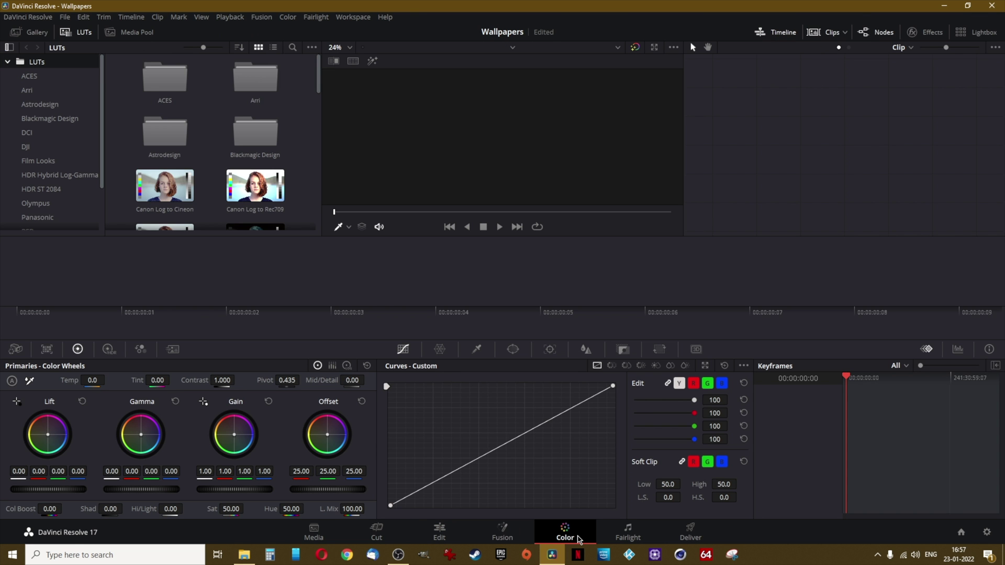
pyautogui.click(633, 538)
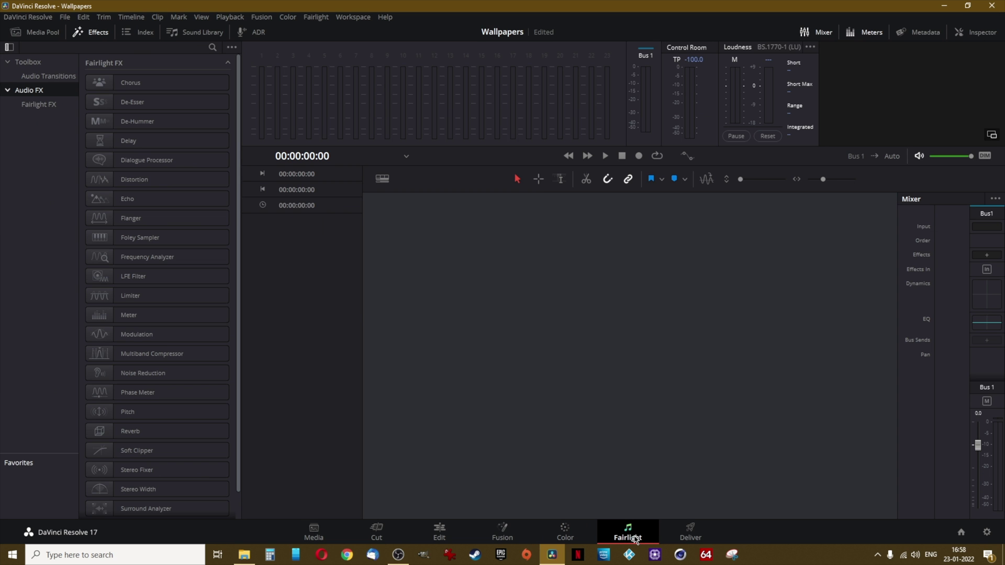
pyautogui.click(694, 540)
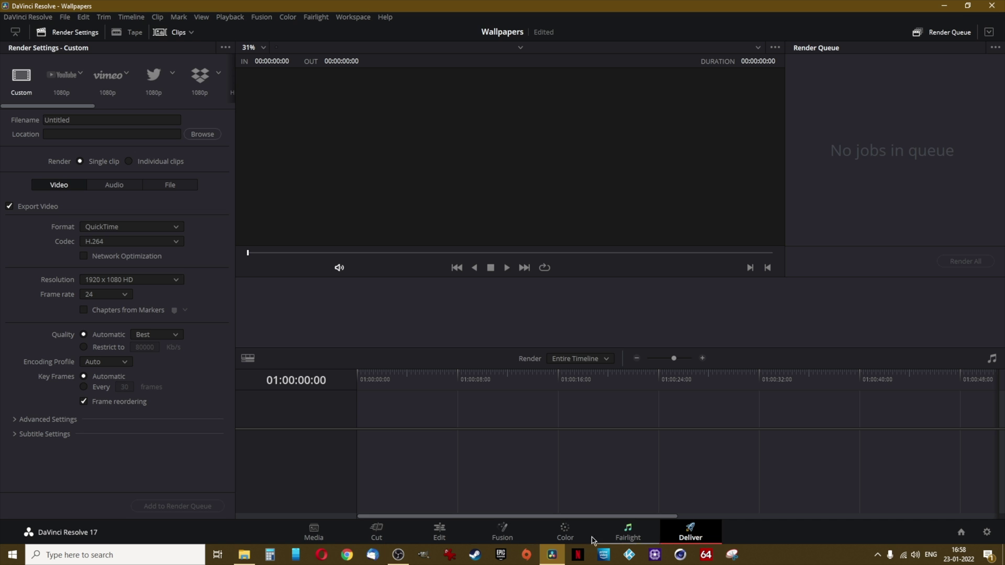
pyautogui.click(315, 538)
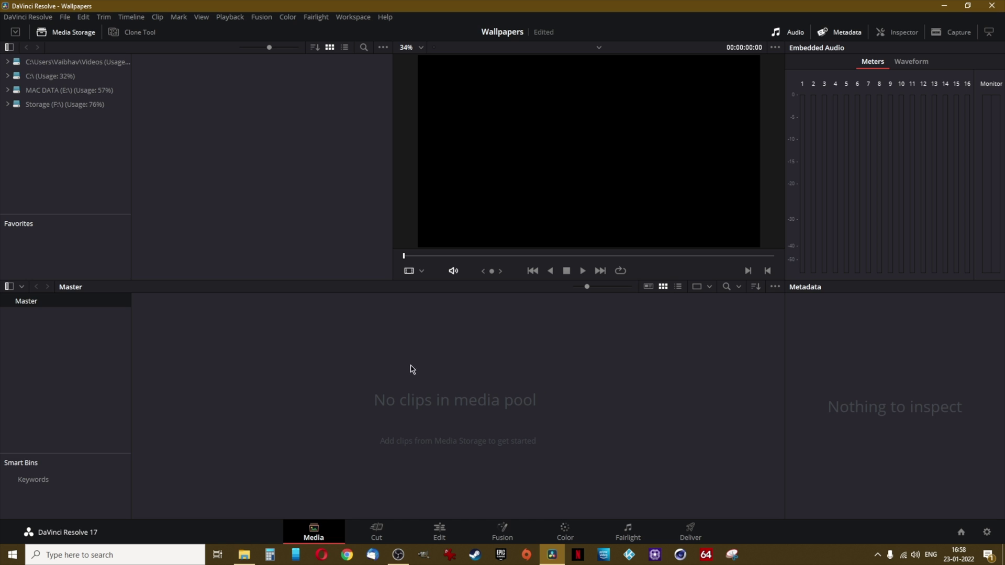
# Change Standard still duration in Preferences > User > Editing from 5 to 10 seconds and save
pyautogui.click(31, 17)
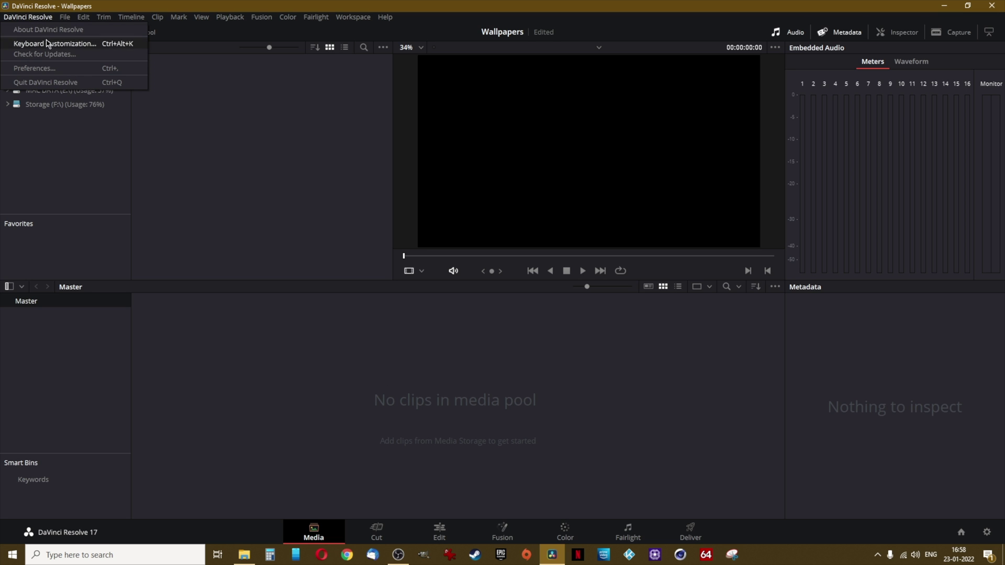
pyautogui.click(52, 69)
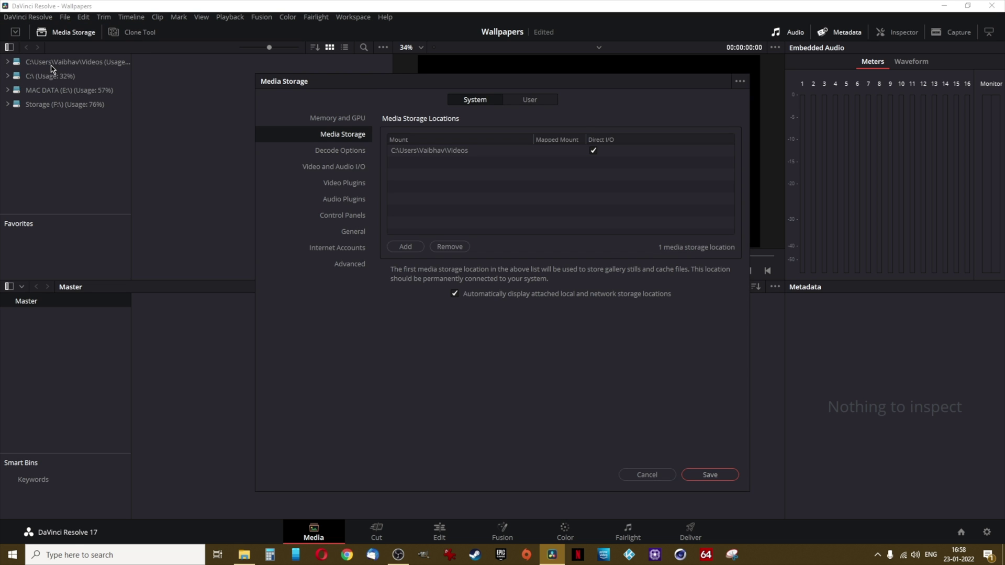
pyautogui.click(529, 101)
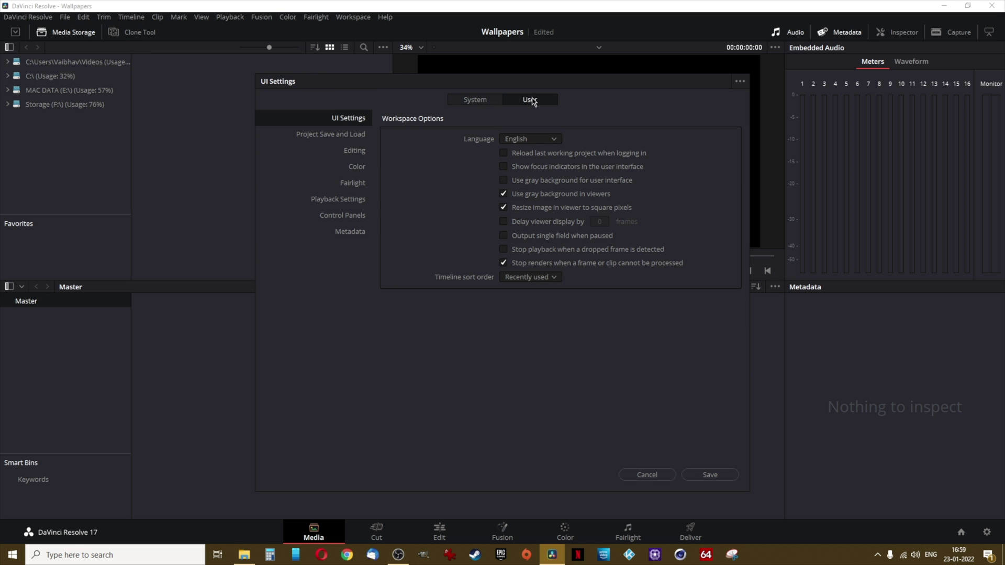
pyautogui.click(359, 153)
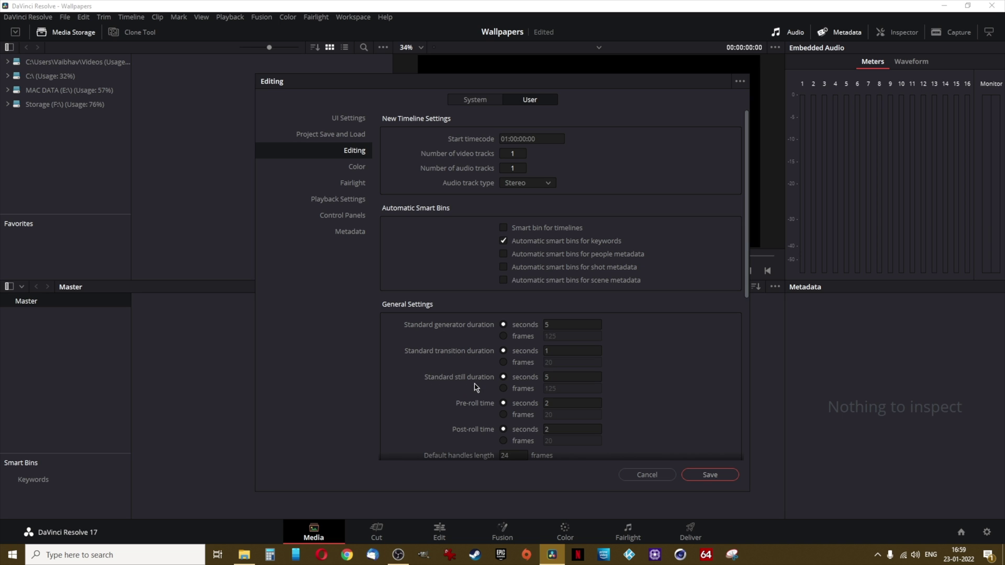
pyautogui.click(550, 377)
pyautogui.write('10')
pyautogui.click(706, 477)
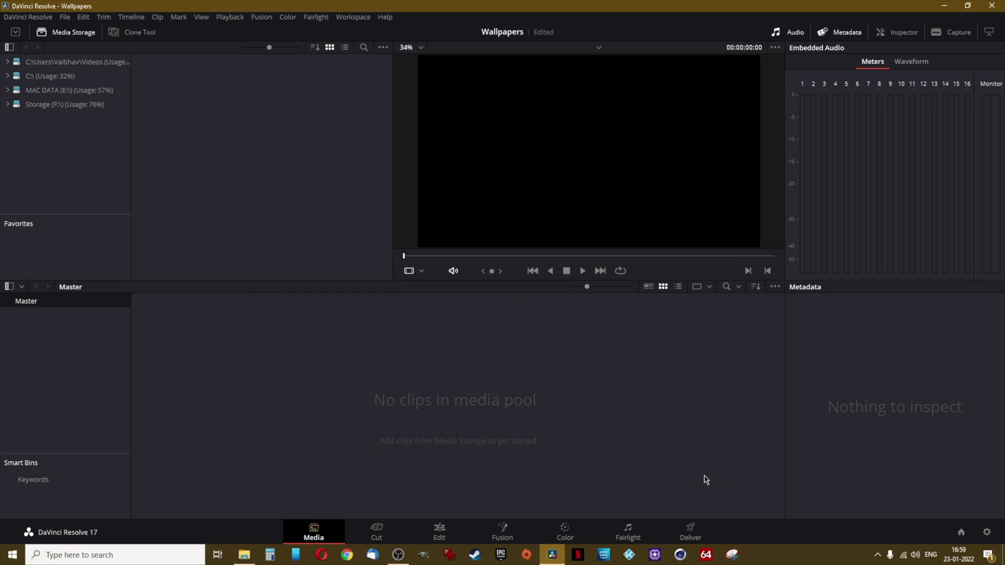
# Import every image and the background MP3 from the Wallpapers folder into the media pool
pyautogui.rightClick(373, 434)
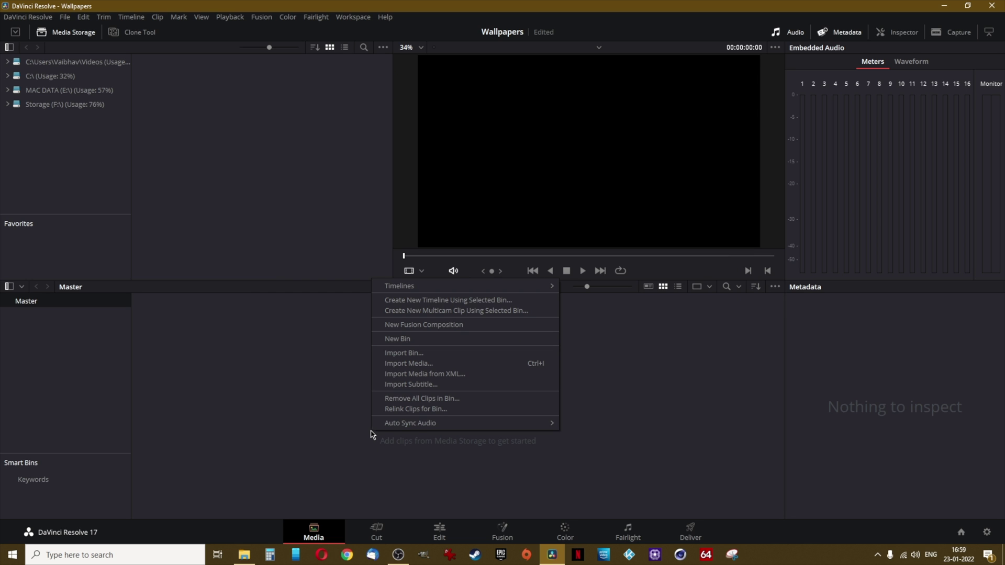
pyautogui.click(397, 363)
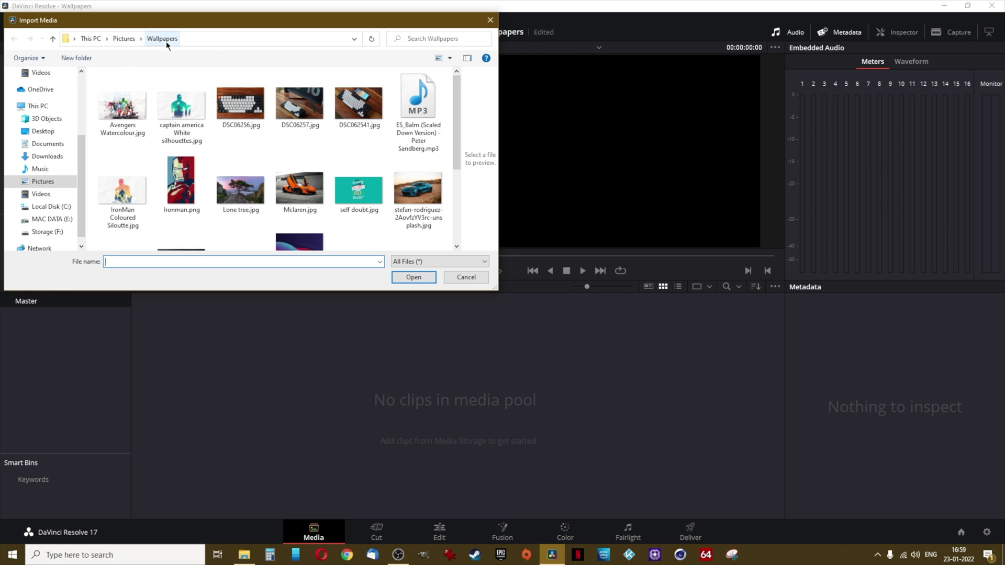
pyautogui.moveTo(456, 113); pyautogui.dragTo(455, 171)
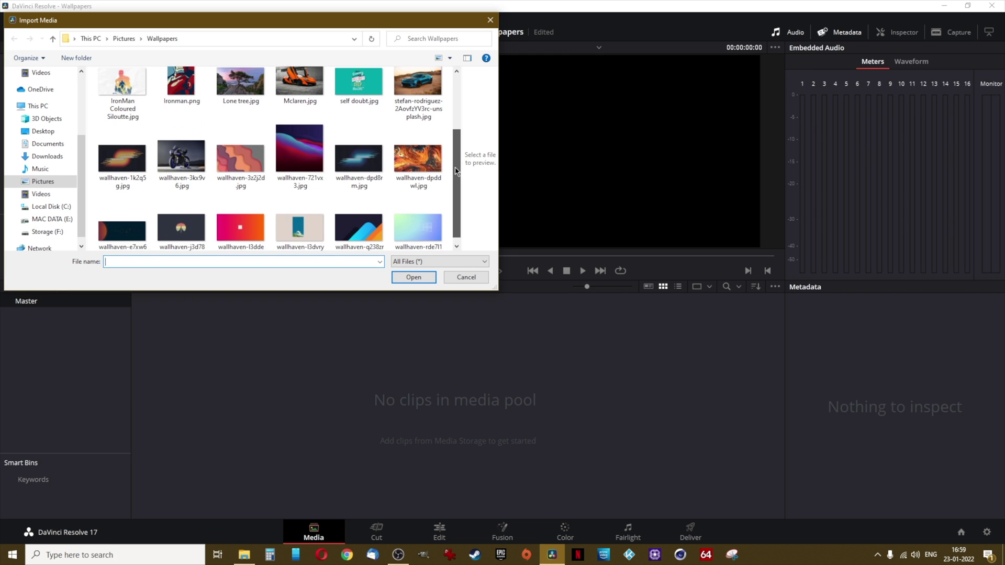
pyautogui.scroll(3, 252, 174)
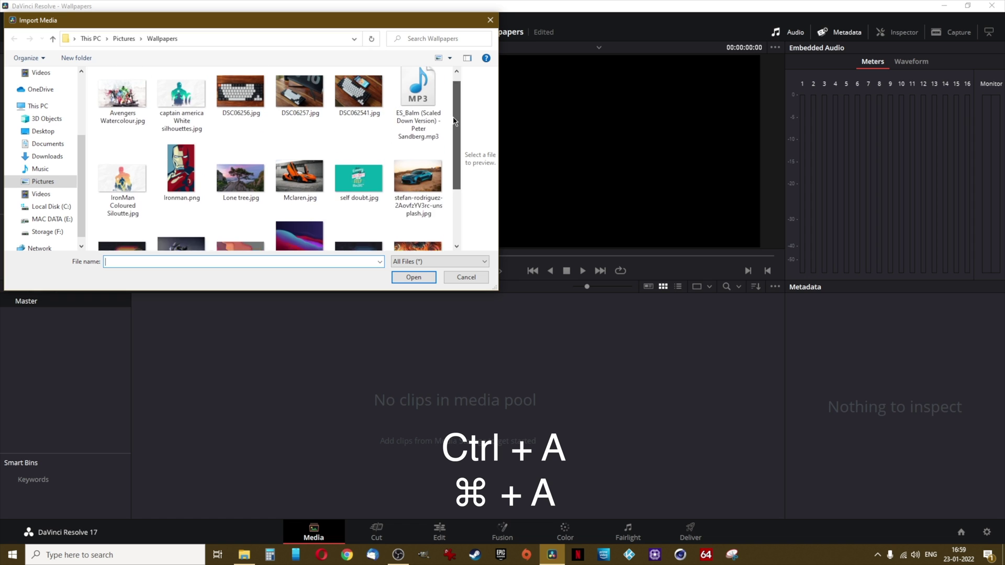
pyautogui.click(242, 183)
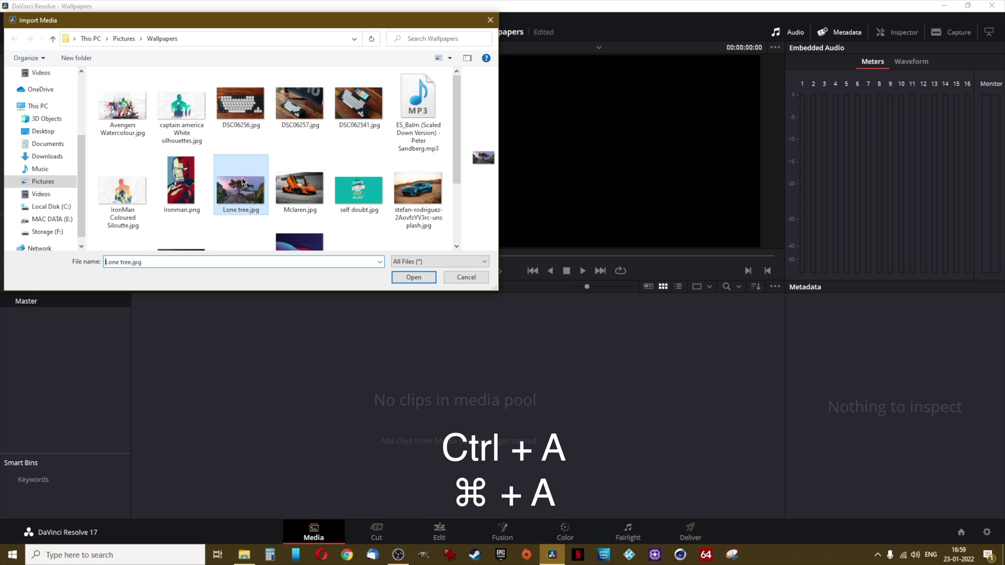
pyautogui.hotkey('ctrl', 'a')
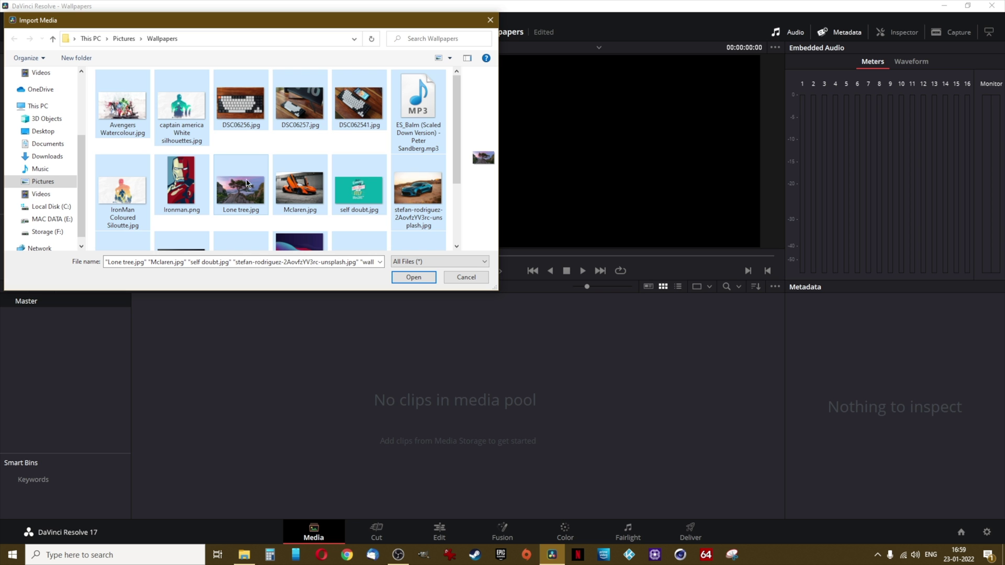
pyautogui.click(411, 278)
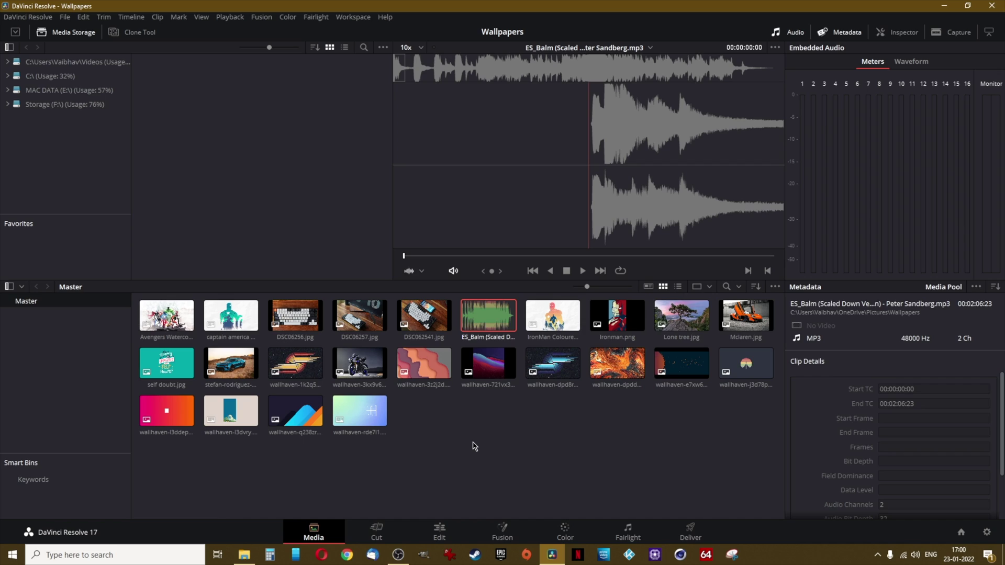
# On the Edit page, drop Avengers Watercolour.jpg onto the empty timeline to create Timeline 1
pyautogui.click(475, 446)
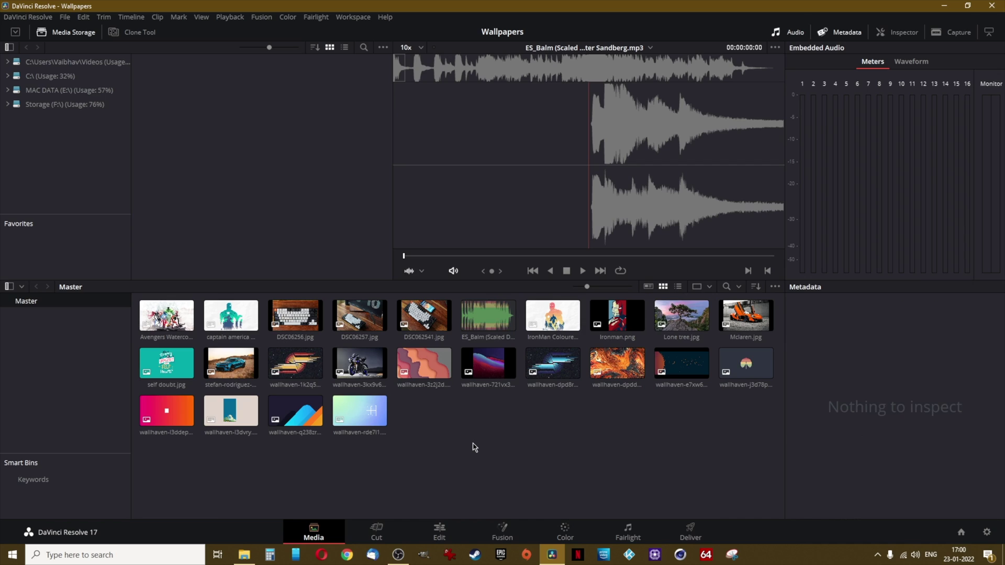
pyautogui.click(453, 539)
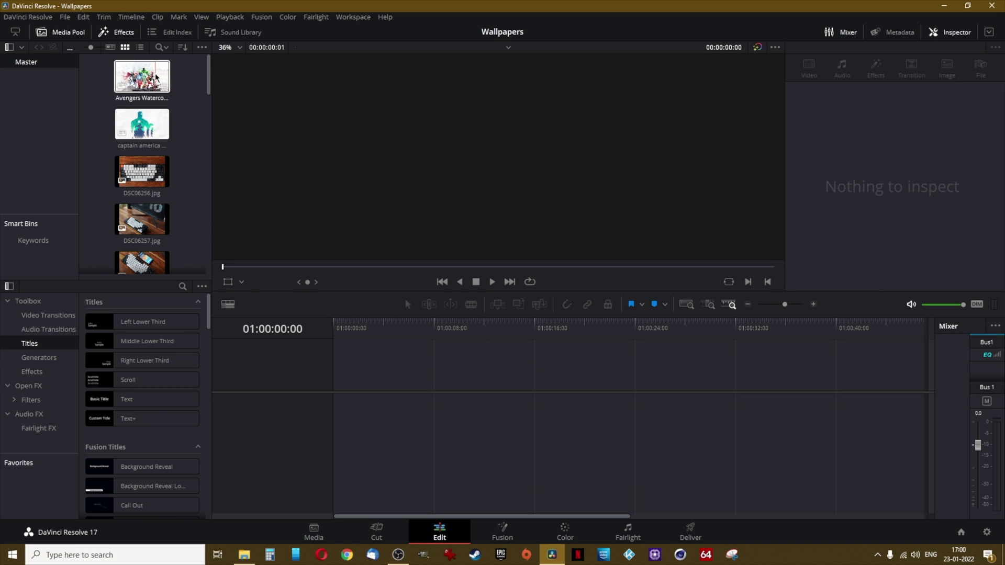
pyautogui.moveTo(210, 77); pyautogui.dragTo(204, 139)
pyautogui.scroll(5, 142, 105)
pyautogui.moveTo(141, 81); pyautogui.dragTo(363, 405)
# Confirm in Change Clip Duration that the Avengers clip lasts 10 seconds, then cancel
pyautogui.rightClick(362, 406)
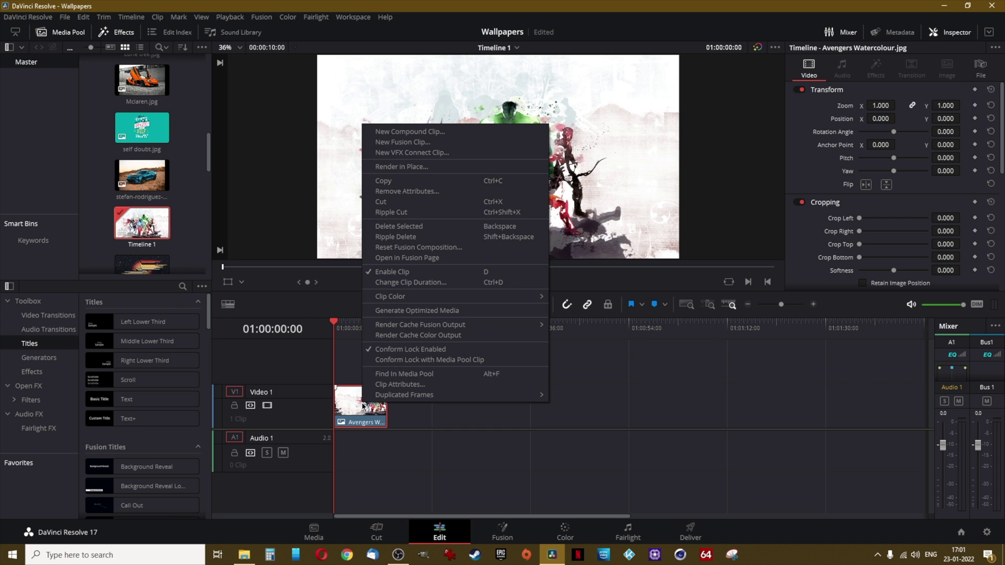
pyautogui.click(400, 285)
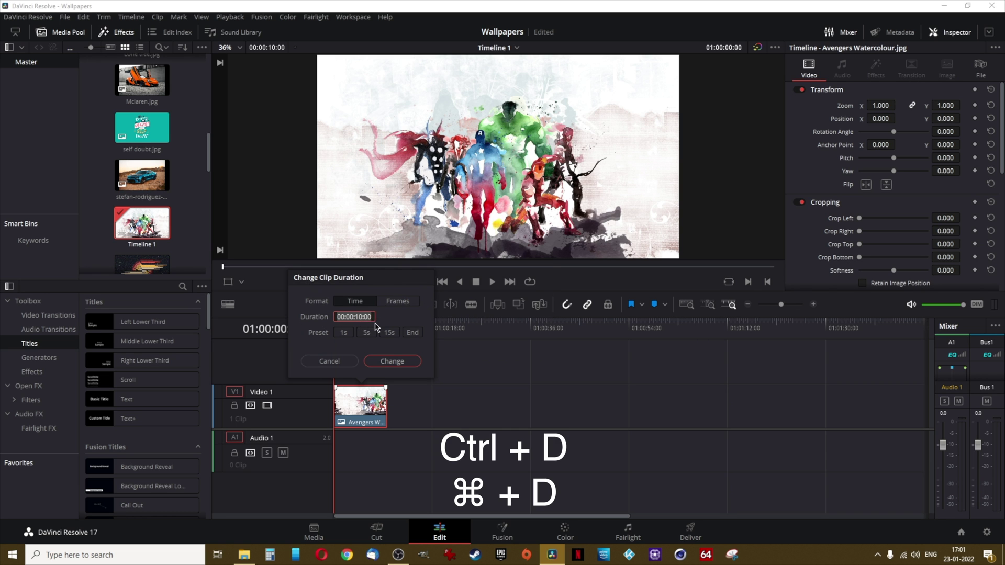
pyautogui.click(329, 361)
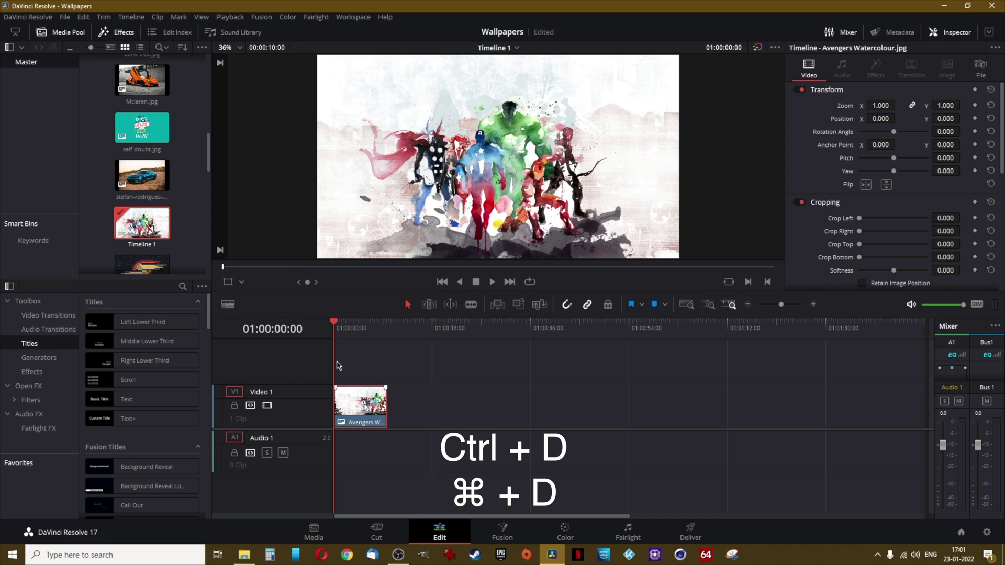
# Place the captain america image after the Avengers clip on Video 1 and play the timeline
pyautogui.scroll(5, 207, 169)
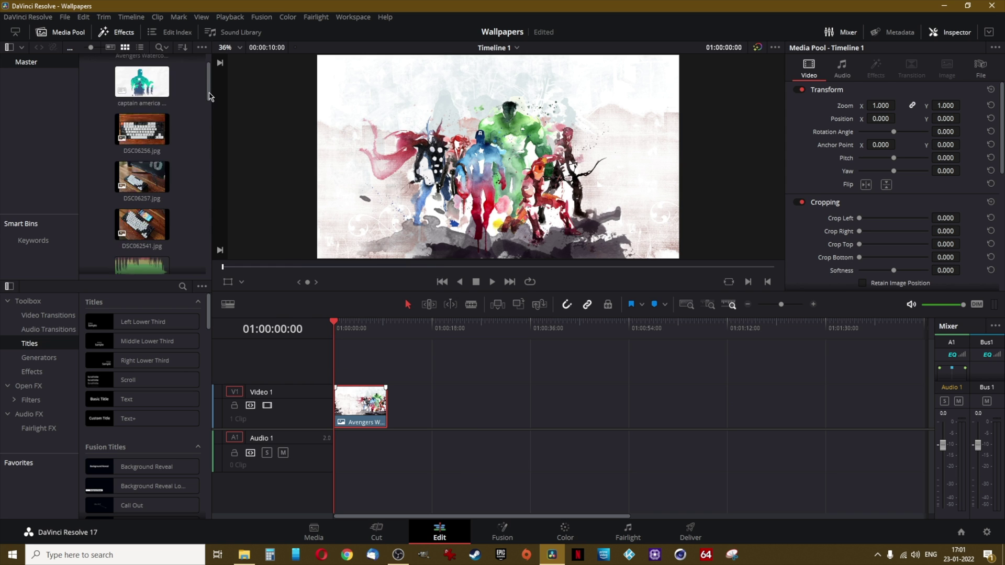
pyautogui.click(136, 122)
pyautogui.moveTo(137, 122); pyautogui.dragTo(396, 409)
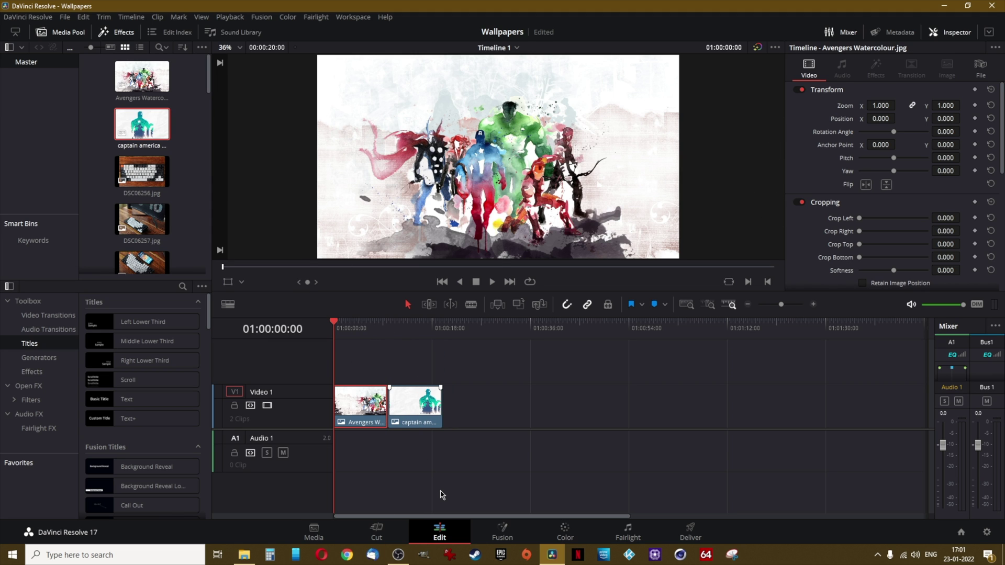
pyautogui.press('space')
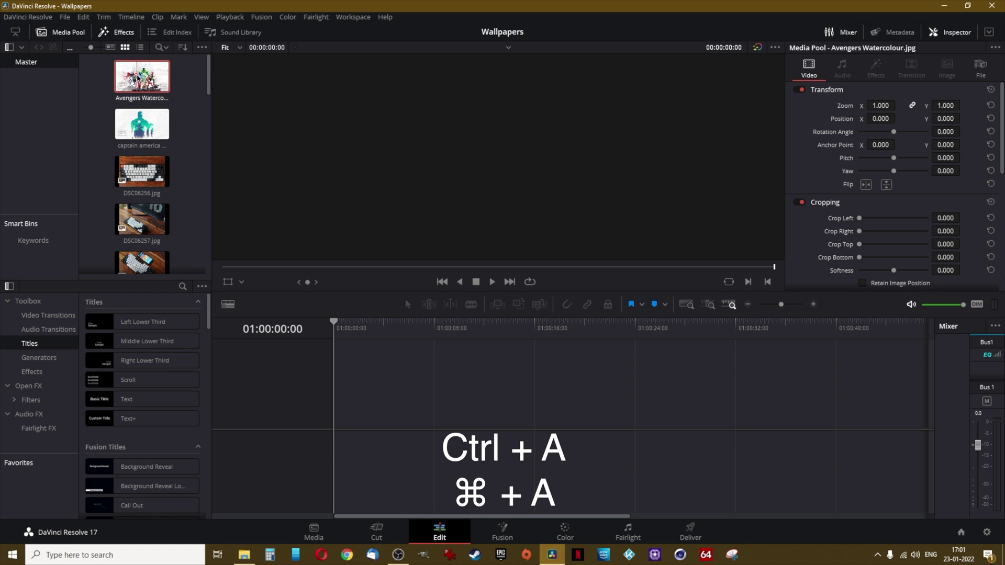
# Select all media pool clips except ES_Balm and drop the 23 images onto a new timeline
pyautogui.hotkey('ctrl', 'a')
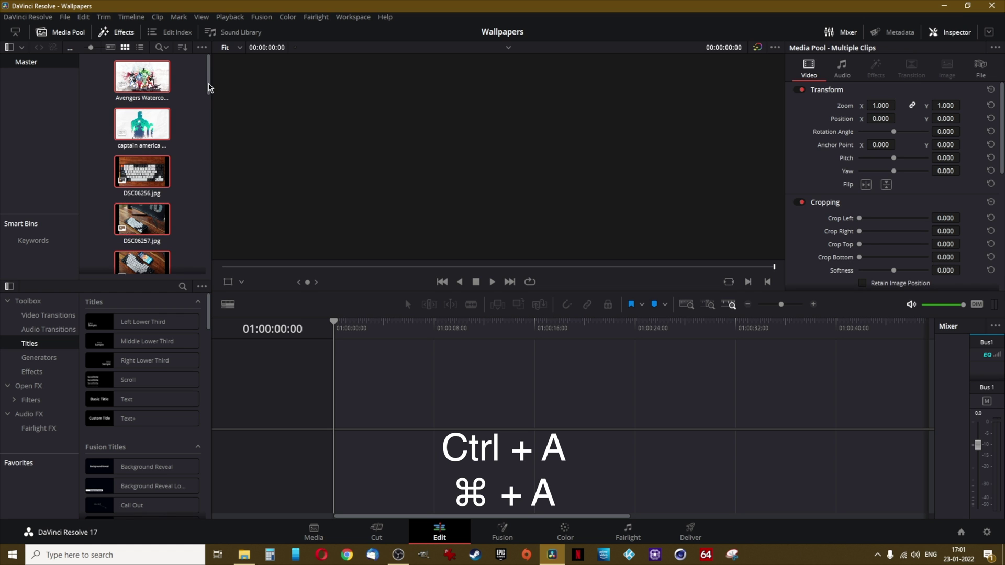
pyautogui.moveTo(209, 87); pyautogui.dragTo(211, 119)
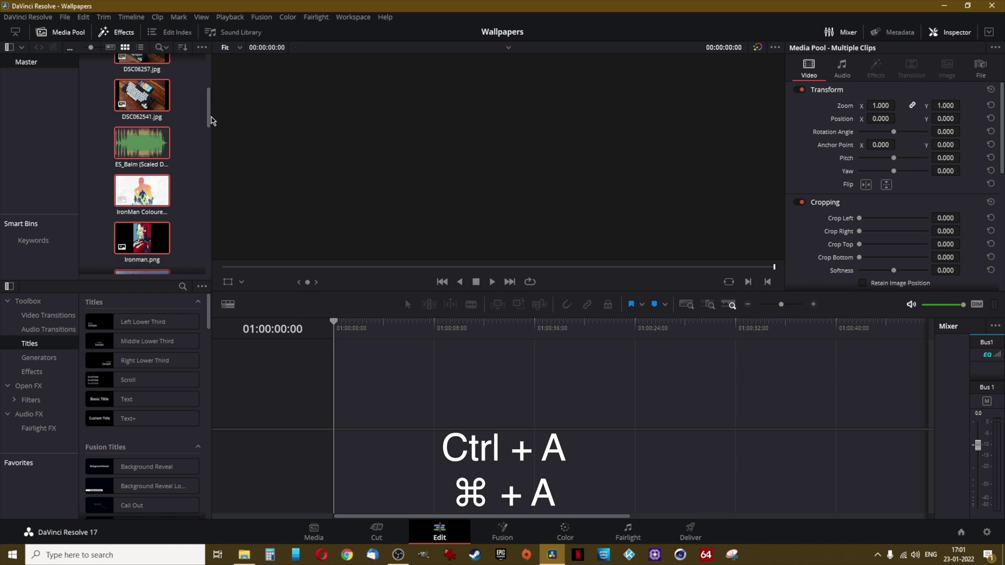
pyautogui.keyDown('ctrl'); pyautogui.click(140, 148); pyautogui.keyUp('ctrl')
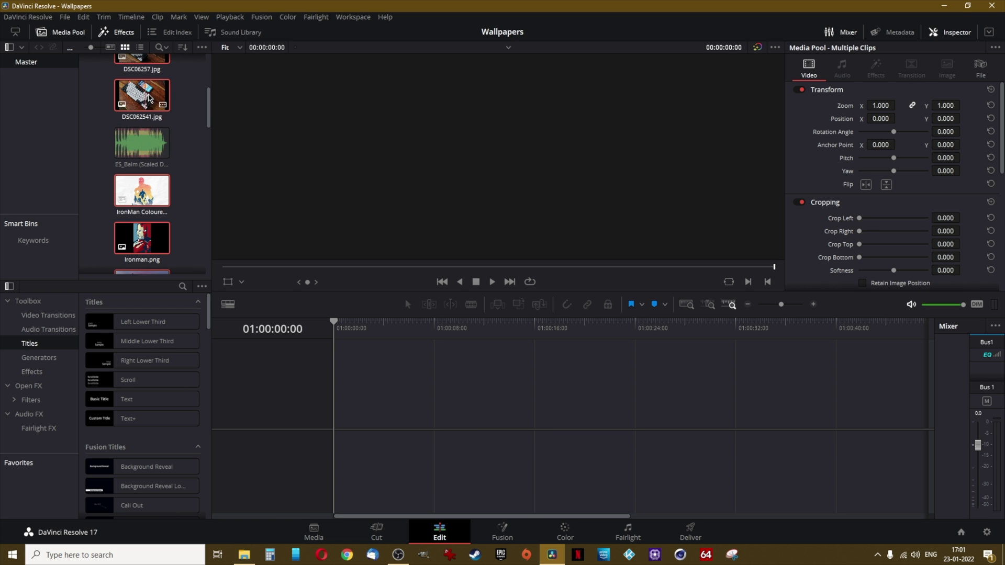
pyautogui.moveTo(150, 98); pyautogui.dragTo(341, 394)
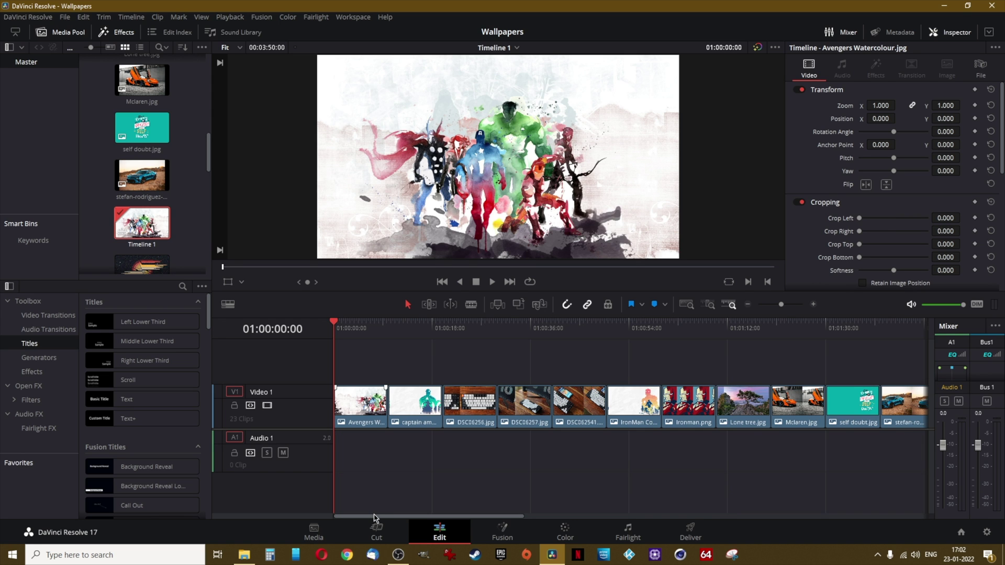
# Reorder Video 1 so DSC06256.jpg plays second and captain america third, using Video 2 temporarily
pyautogui.moveTo(374, 518); pyautogui.dragTo(700, 529)
pyautogui.click(403, 474)
pyautogui.moveTo(410, 324); pyautogui.dragTo(335, 327)
pyautogui.moveTo(404, 400); pyautogui.dragTo(407, 378)
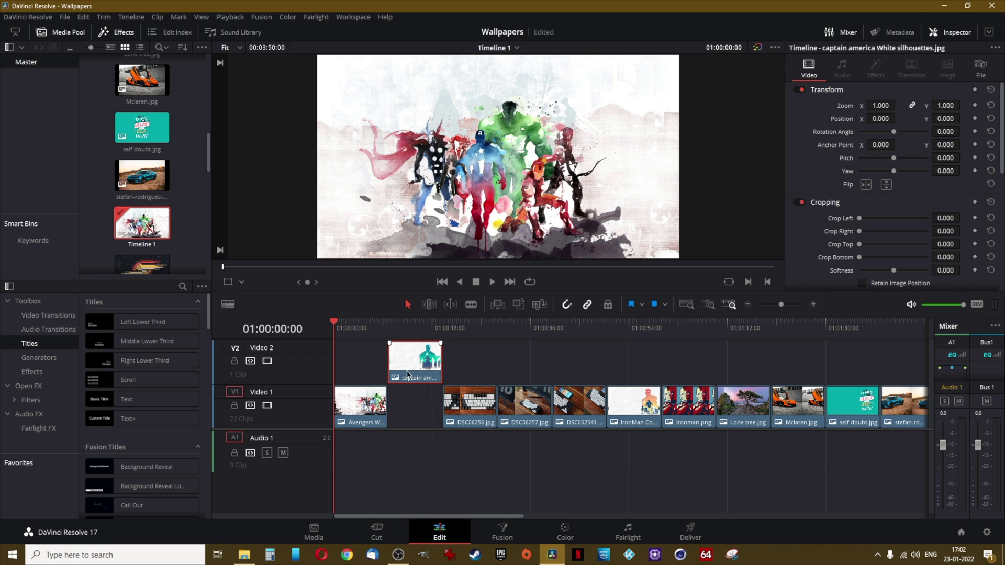
pyautogui.moveTo(473, 411); pyautogui.dragTo(422, 411)
pyautogui.moveTo(405, 357); pyautogui.dragTo(454, 391)
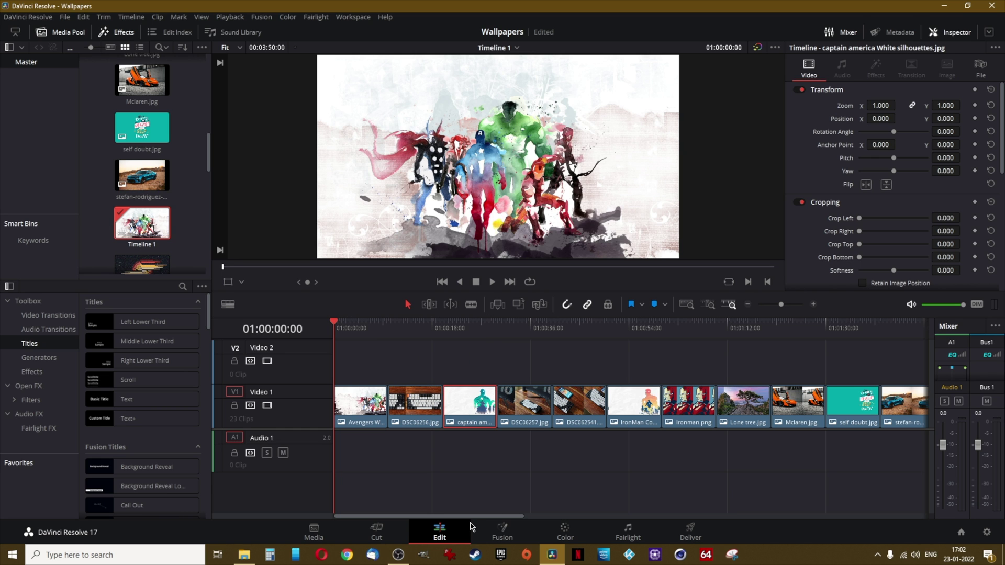
pyautogui.moveTo(477, 405); pyautogui.dragTo(422, 407)
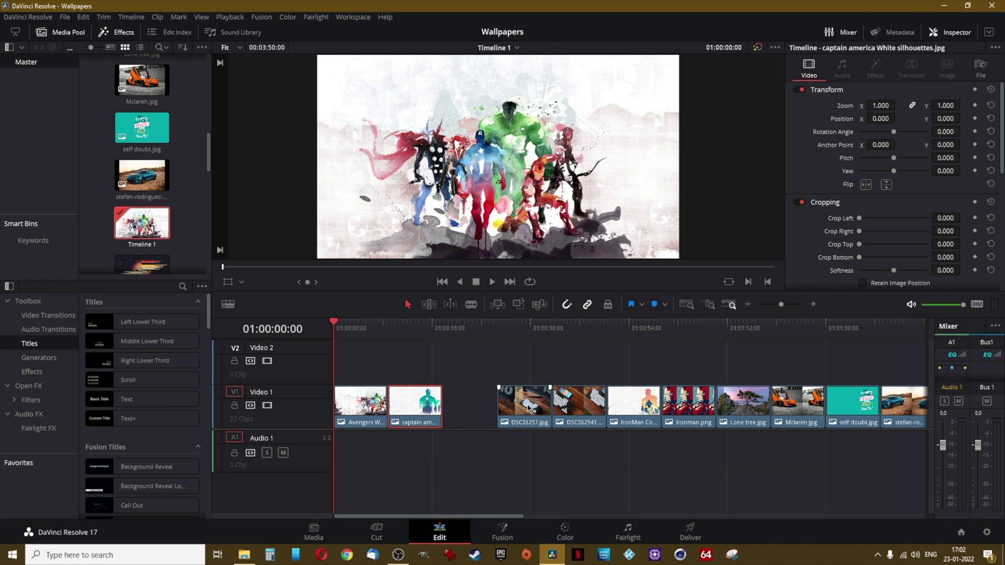
pyautogui.hotkey('ctrl', 'z')
pyautogui.click(413, 328)
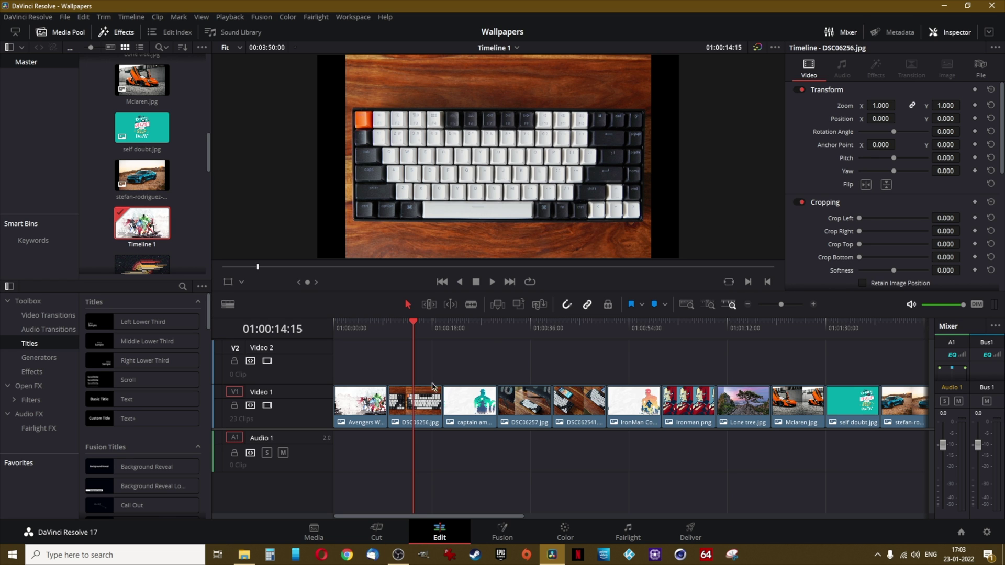
# Zoom the DSC06256 keyboard photo to 1.176 so it fills the frame, then list the video transitions
pyautogui.click(421, 401)
pyautogui.click(229, 282)
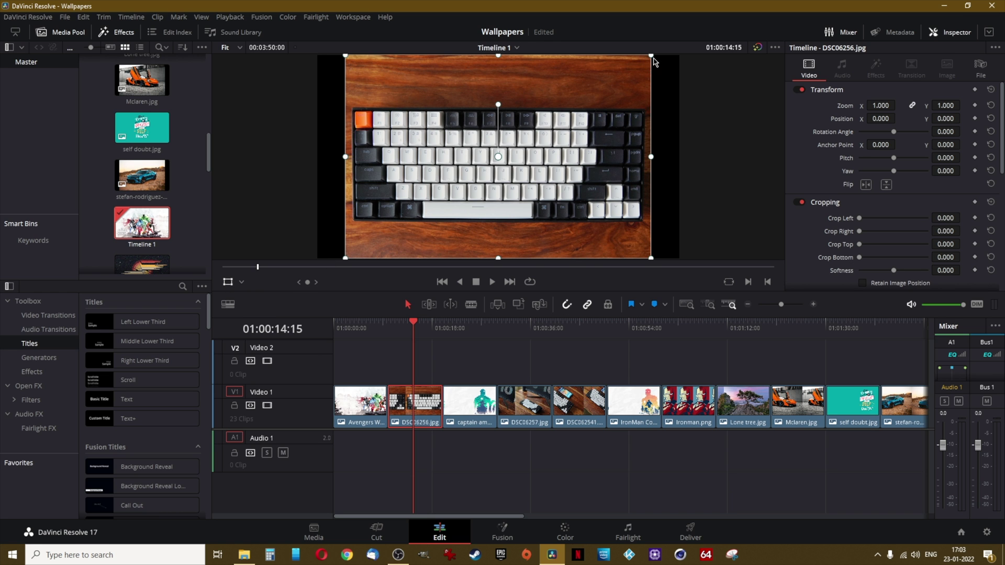
pyautogui.moveTo(652, 58); pyautogui.dragTo(699, 42)
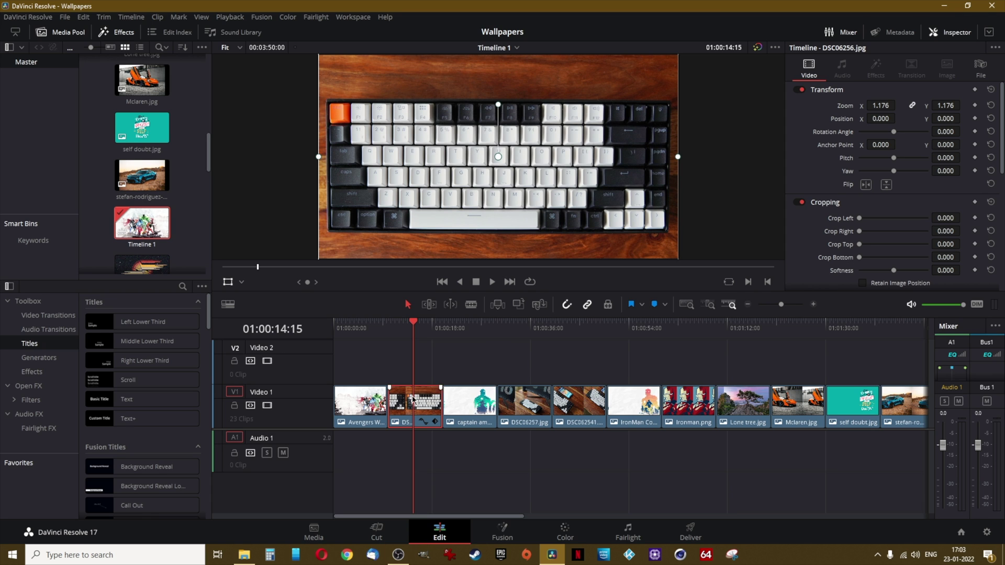
pyautogui.click(228, 283)
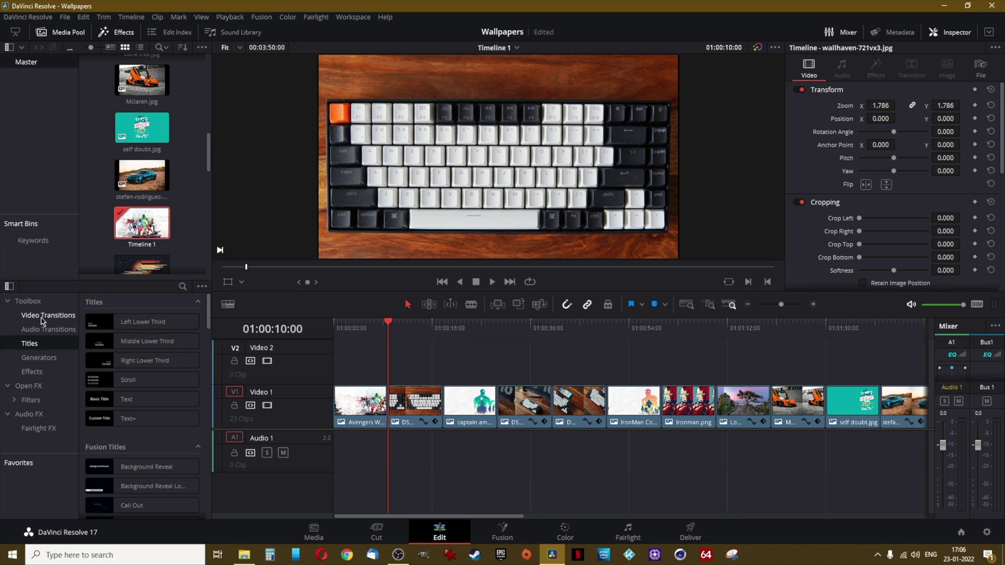
pyautogui.click(43, 317)
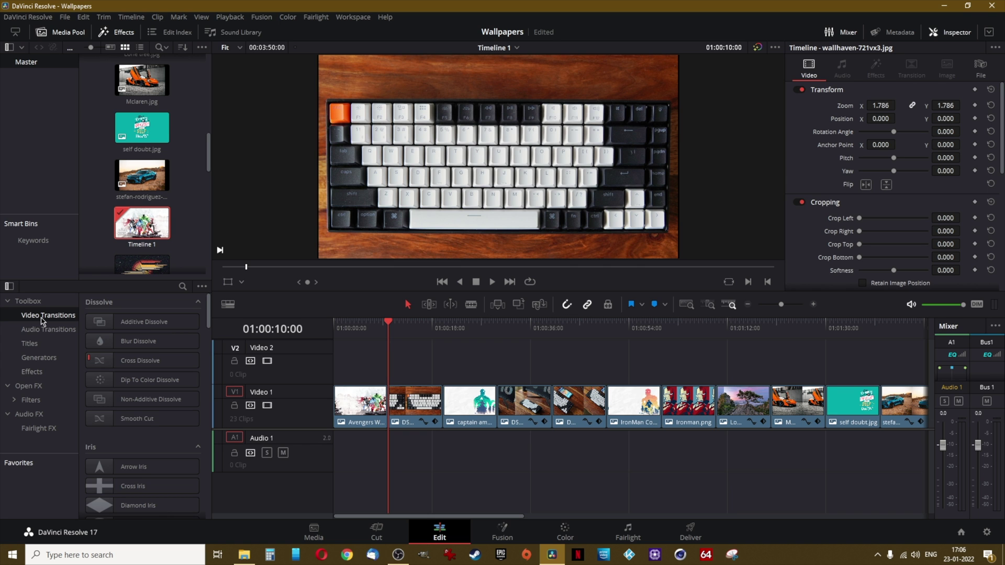
# Add a Blur Dissolve to the Avengers clip, preview it, then list the titles
pyautogui.moveTo(139, 341); pyautogui.dragTo(391, 417)
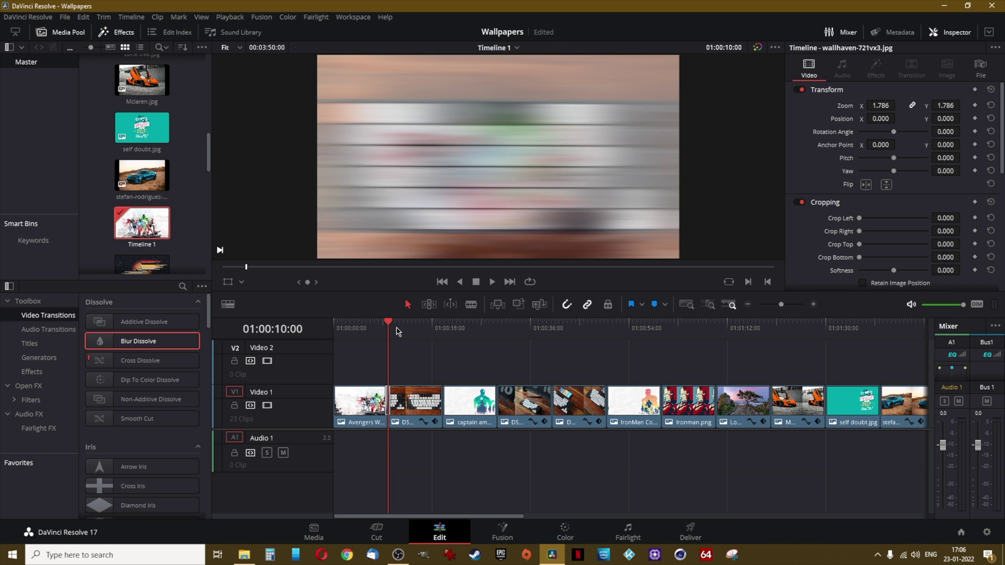
pyautogui.moveTo(388, 322); pyautogui.dragTo(373, 322)
pyautogui.press('space')
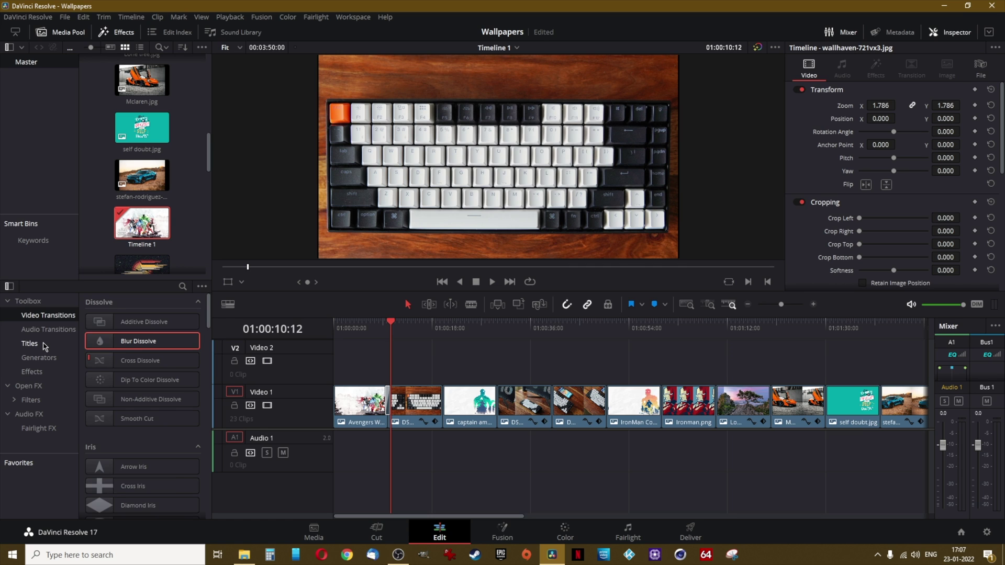
pyautogui.click(45, 345)
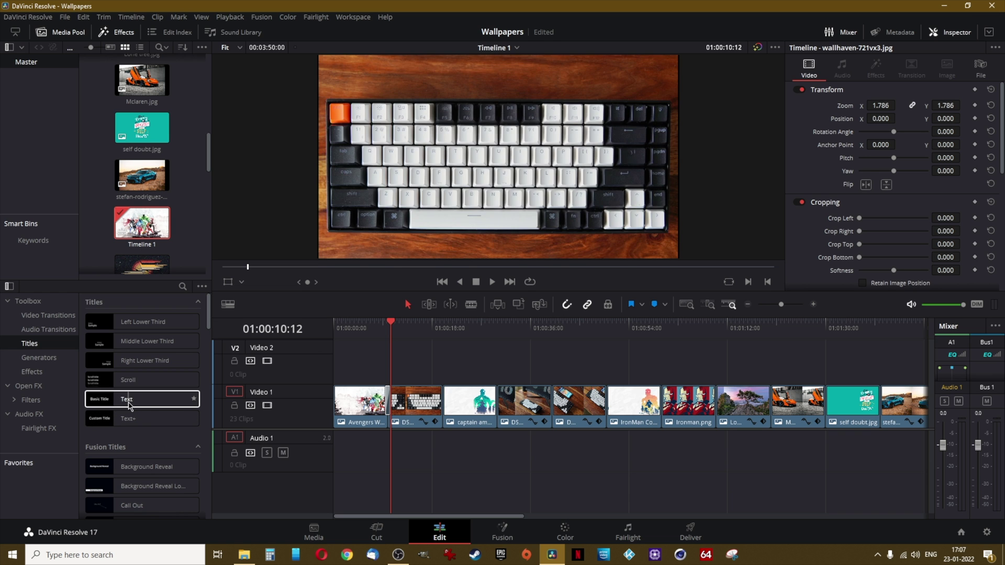
# Place a Text title on V2 above the keyboard clip and move it to the frame's top
pyautogui.moveTo(131, 400); pyautogui.dragTo(444, 362)
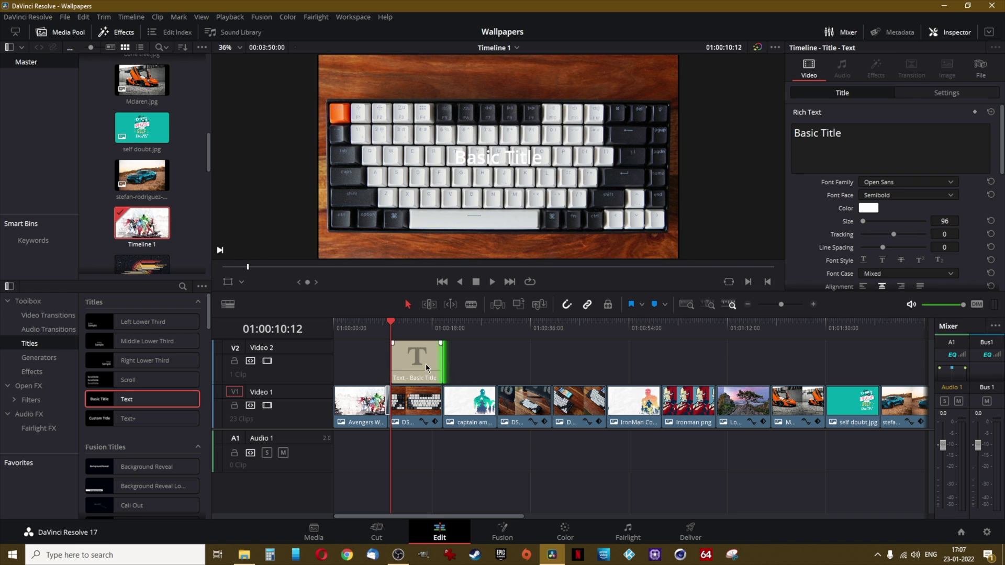
pyautogui.click(495, 160)
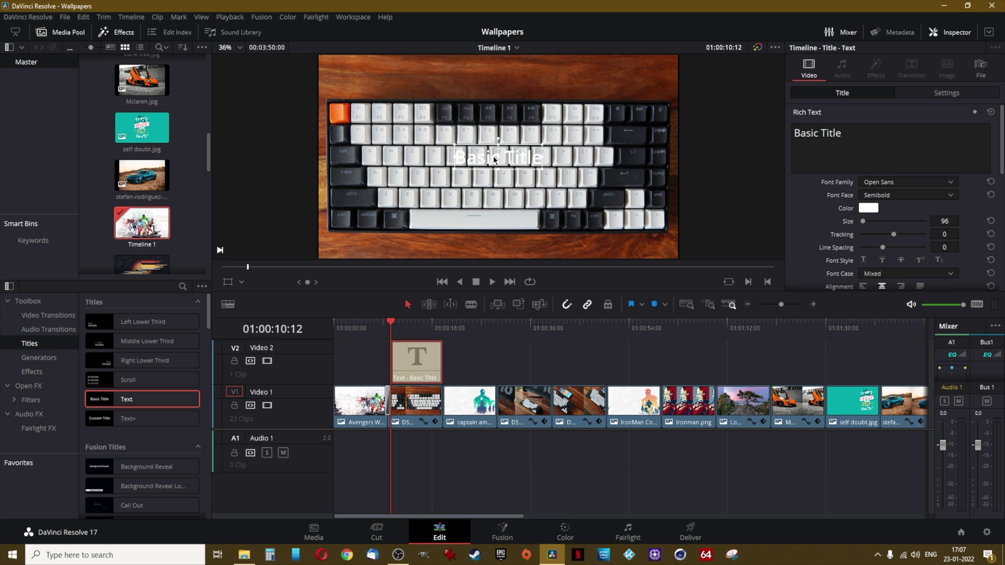
pyautogui.moveTo(493, 157); pyautogui.dragTo(493, 75)
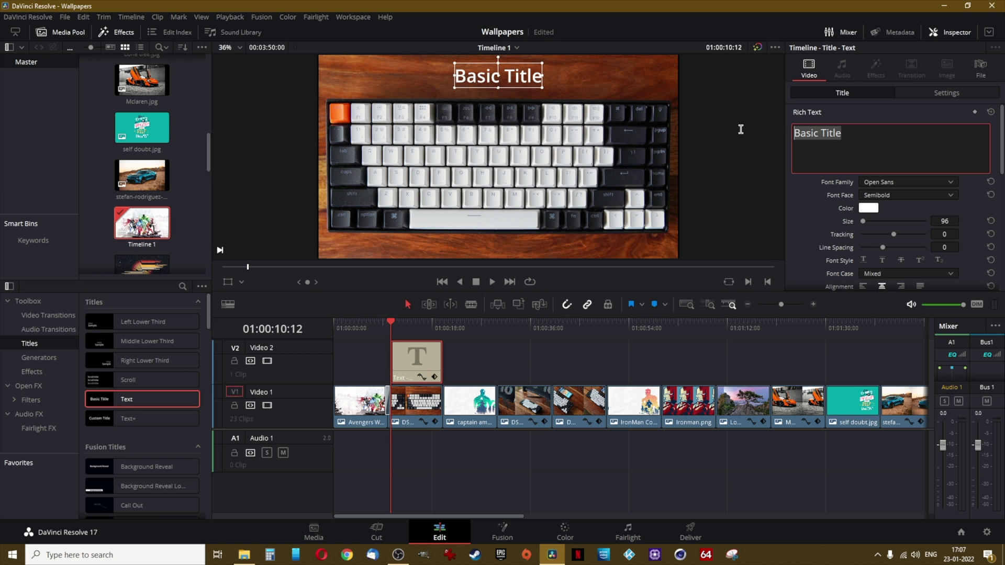
# Make the title read KEYBOARD in the Segoe Script font
pyautogui.write('KE')
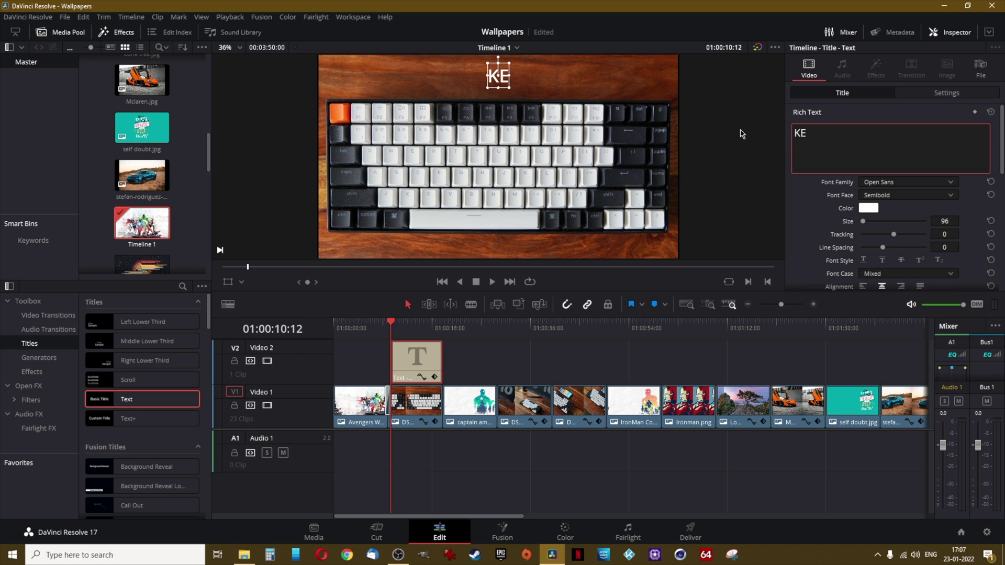
pyautogui.write('YBOARD')
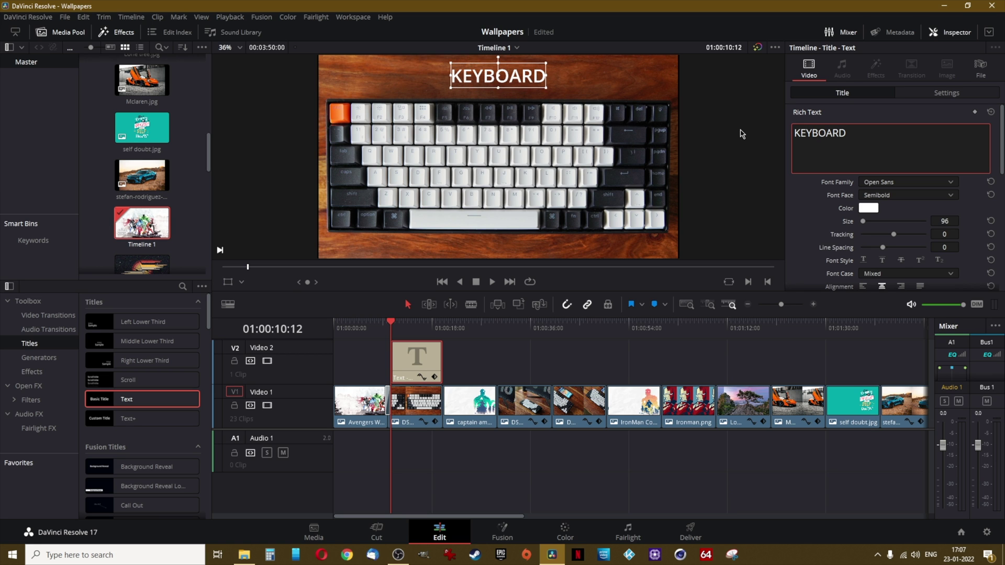
pyautogui.click(892, 184)
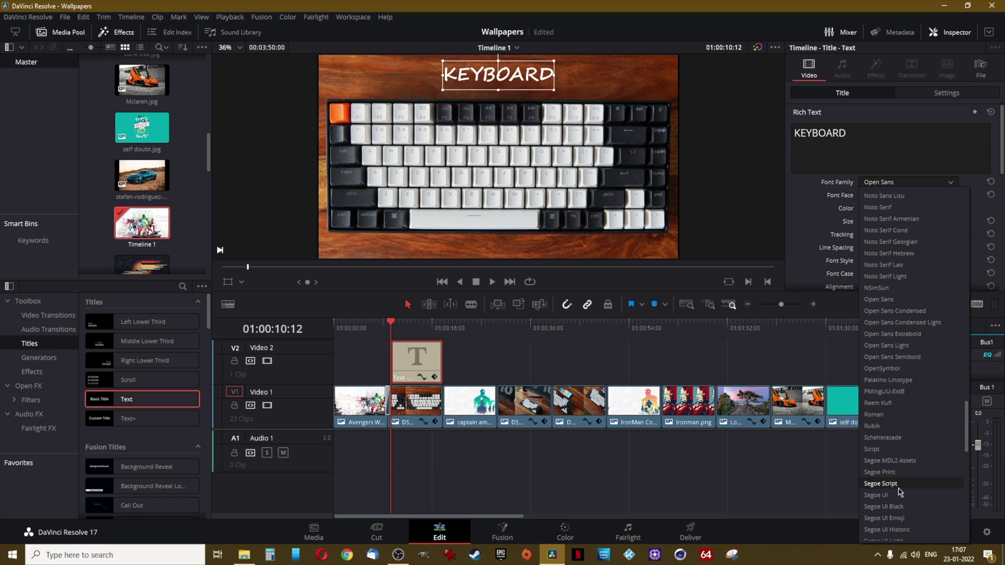
pyautogui.click(898, 485)
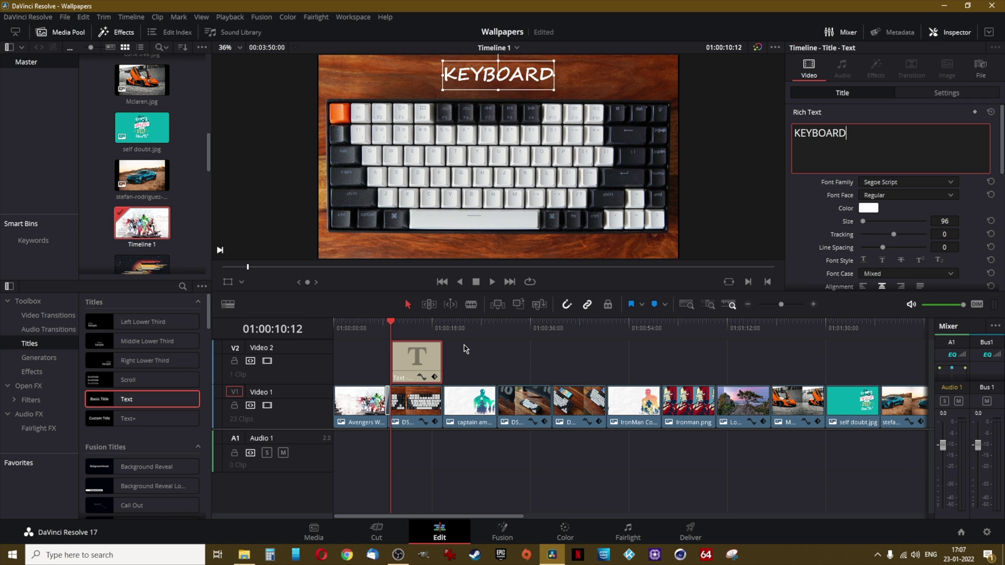
pyautogui.click(467, 355)
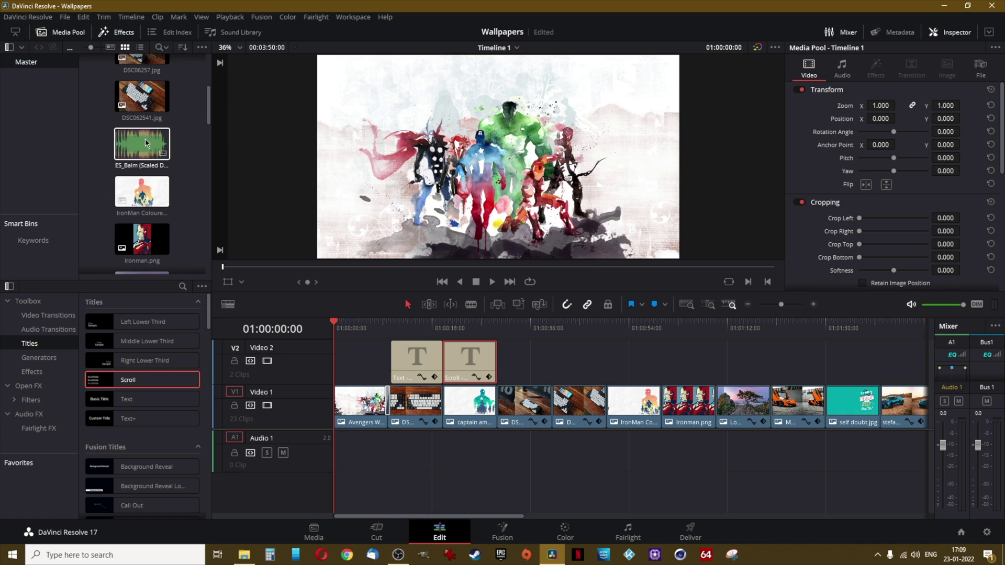
# Place the ES_Balm music from the Media Pool at the start of Audio 1
pyautogui.click(140, 140)
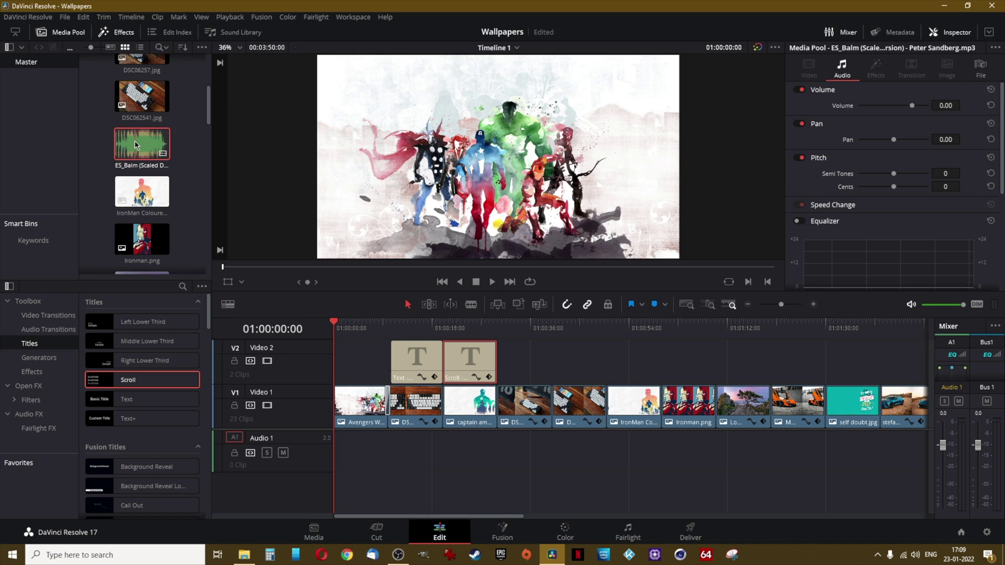
pyautogui.moveTo(134, 140); pyautogui.dragTo(334, 460)
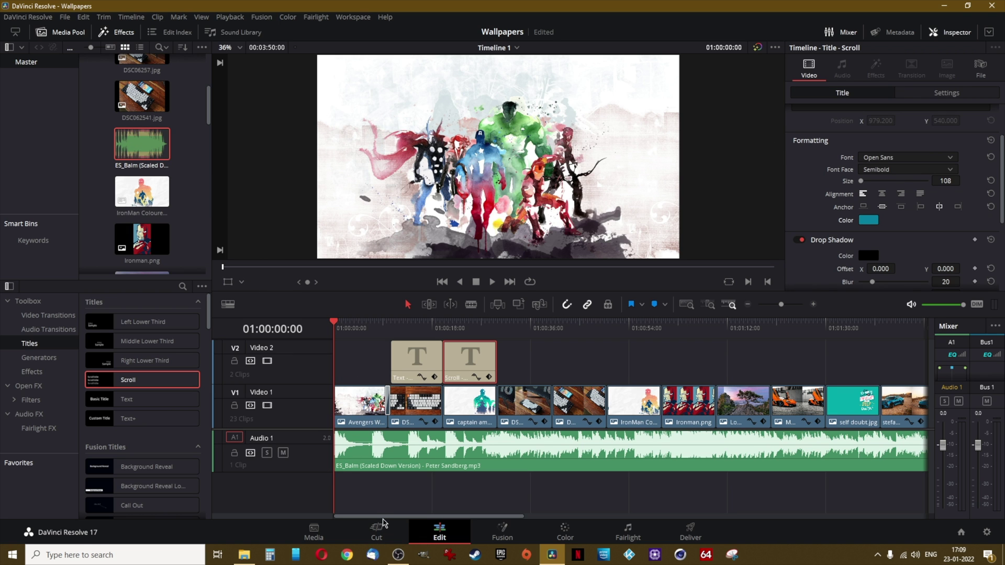
pyautogui.moveTo(384, 517); pyautogui.dragTo(522, 532)
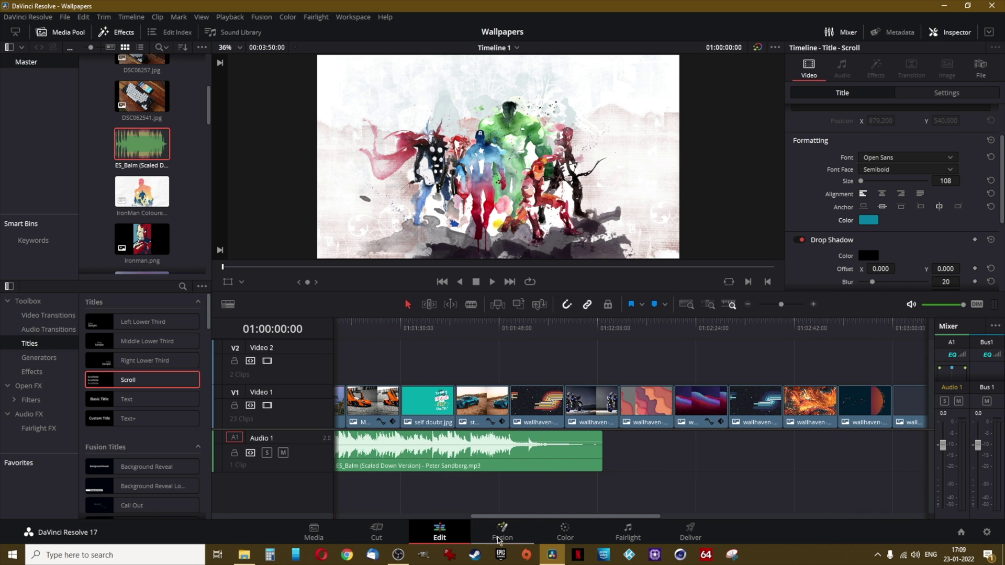
# Add a second ES_Balm copy, trim it to end with the last slide, and select the first music clip
pyautogui.moveTo(139, 153); pyautogui.dragTo(605, 451)
pyautogui.moveTo(585, 518); pyautogui.dragTo(761, 535)
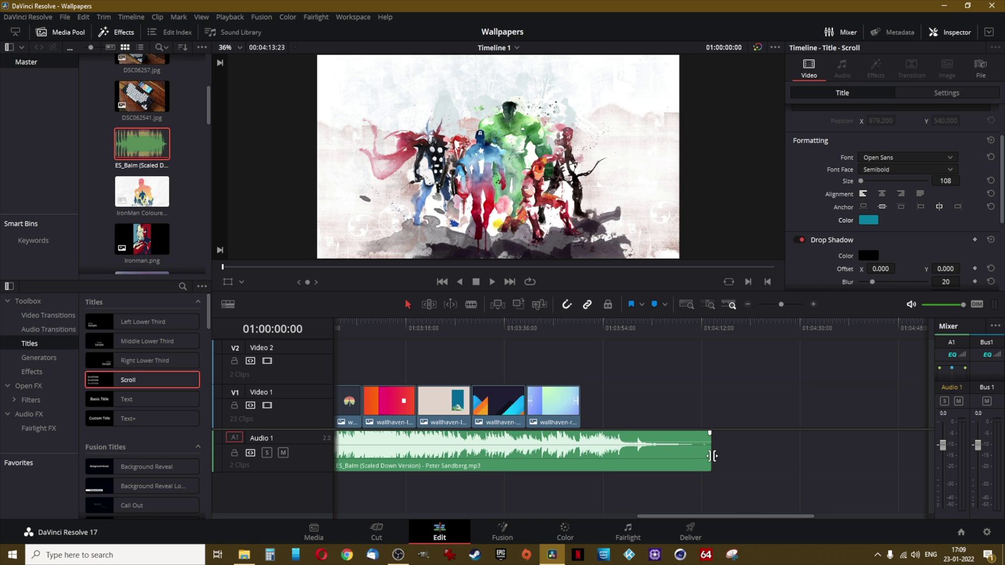
pyautogui.moveTo(711, 456); pyautogui.dragTo(584, 450)
pyautogui.press('Home')
pyautogui.click(377, 438)
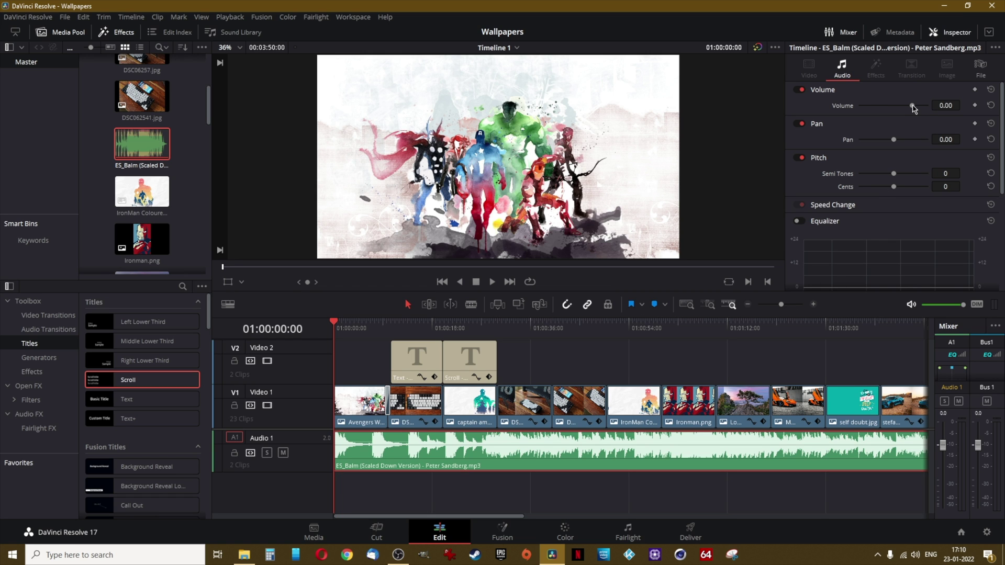
# Set the music clip's volume to -6.00 in the Inspector's Audio panel
pyautogui.moveTo(913, 107); pyautogui.dragTo(911, 107)
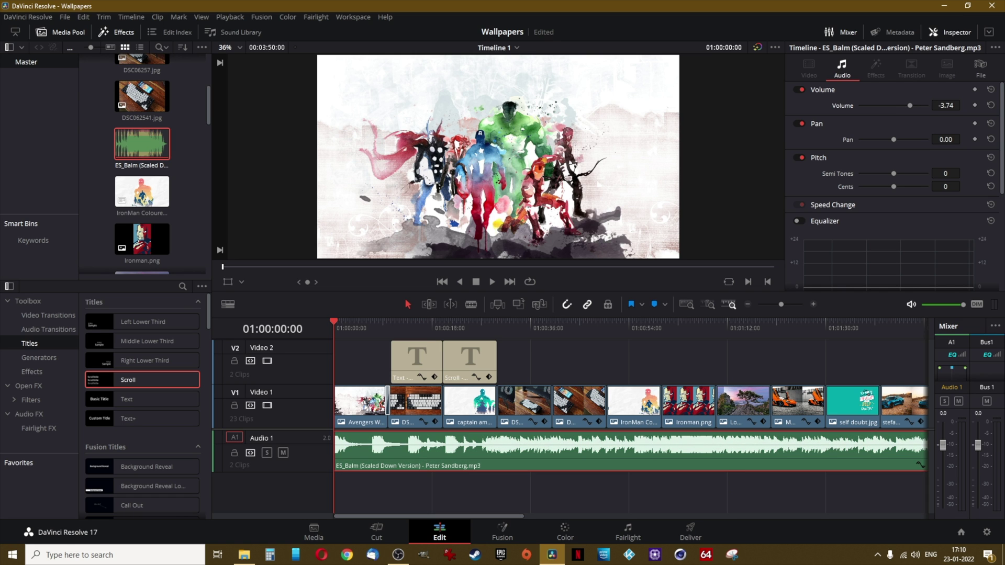
pyautogui.click(948, 105)
pyautogui.press('Return')
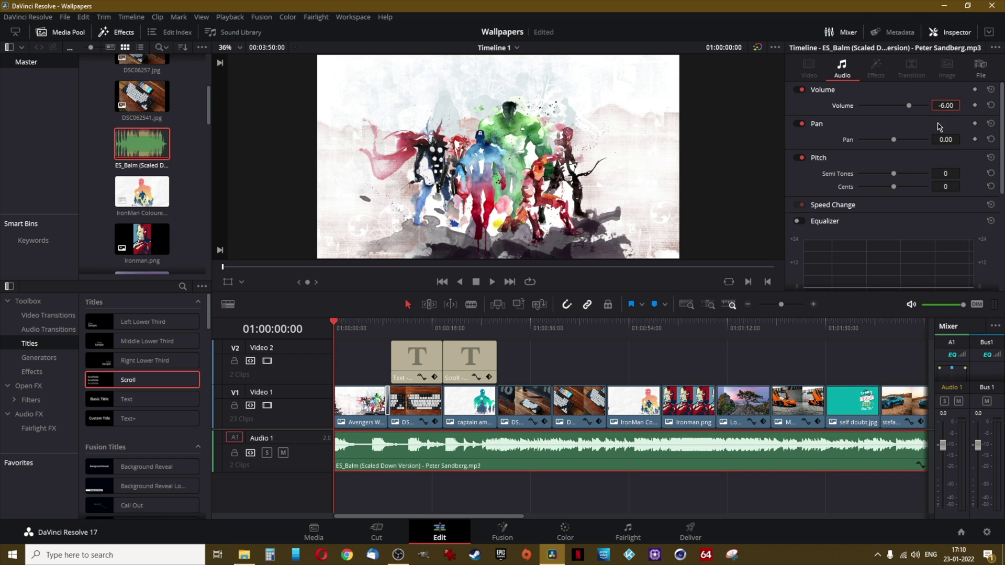
# Play back to check the quieter music, then jump to the timeline's end
pyautogui.press('space')
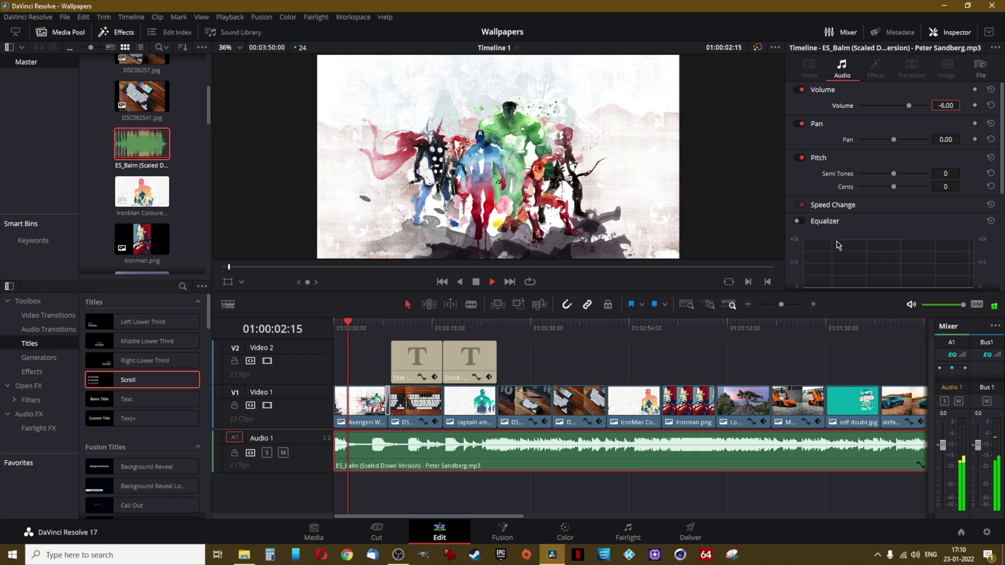
pyautogui.press('space')
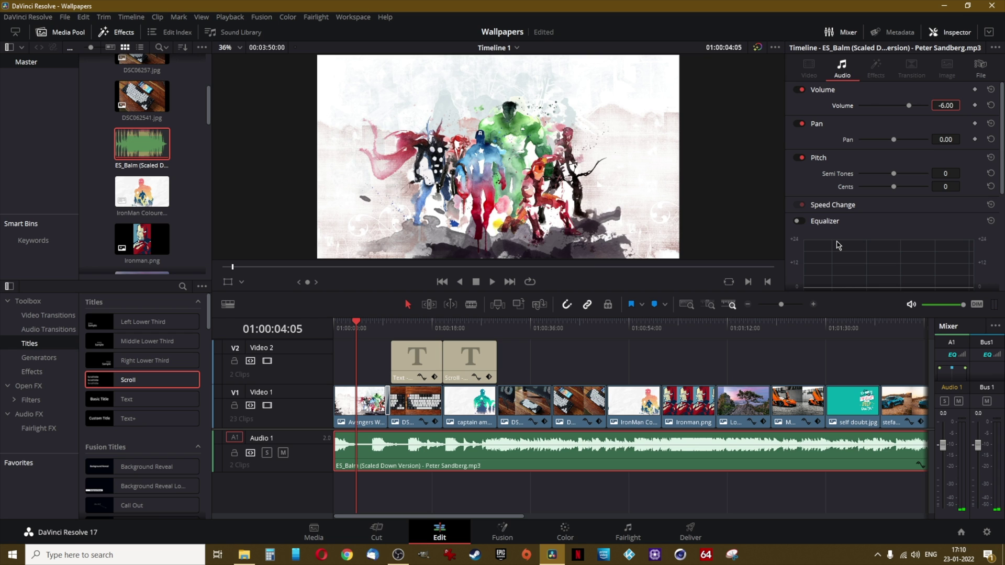
pyautogui.hotkey('shift', 'z')
pyautogui.press('End')
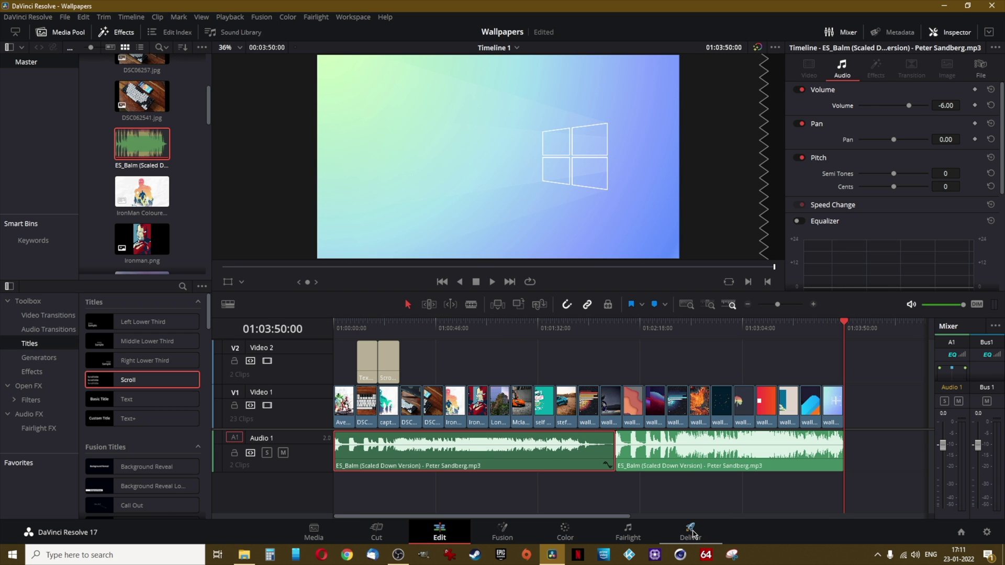
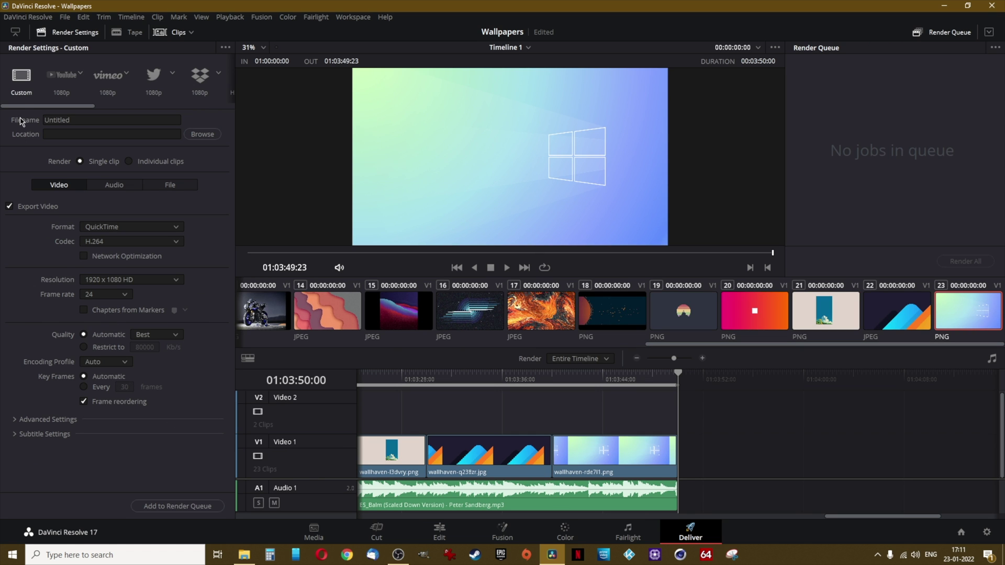
# Apply the YouTube render preset with 3840 x 2160 Ultra HD resolution and H.265 video codec
pyautogui.click(60, 85)
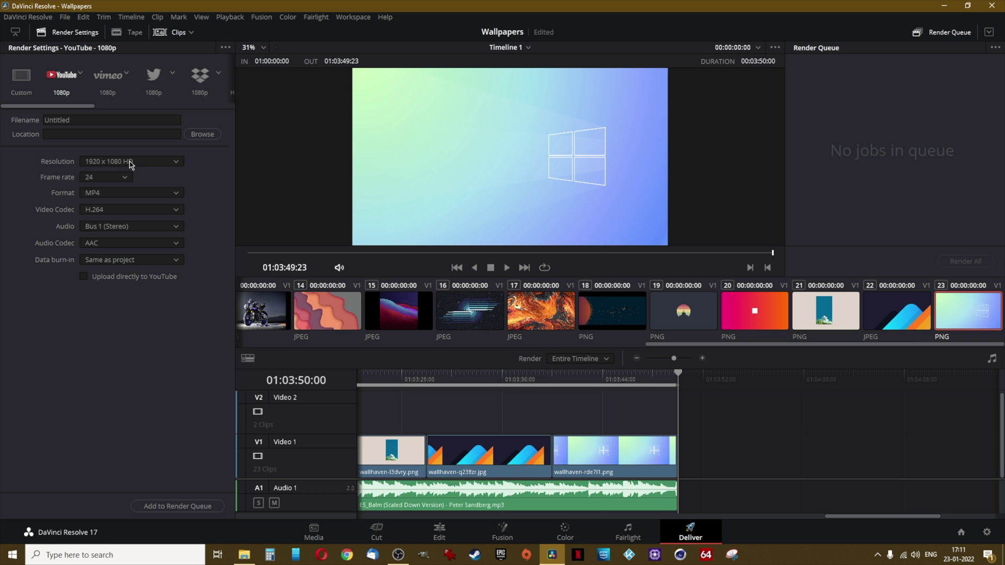
pyautogui.click(131, 164)
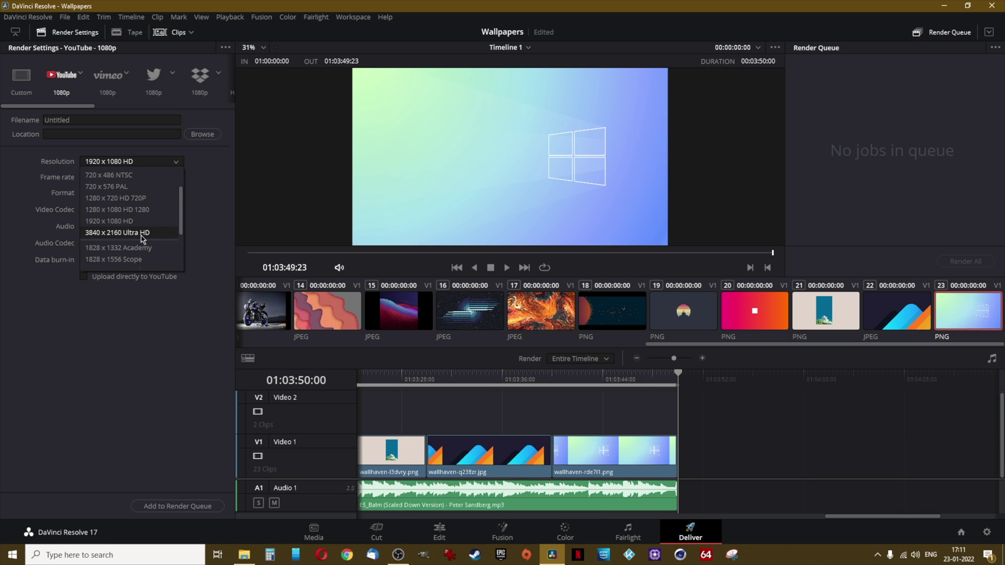
pyautogui.click(155, 237)
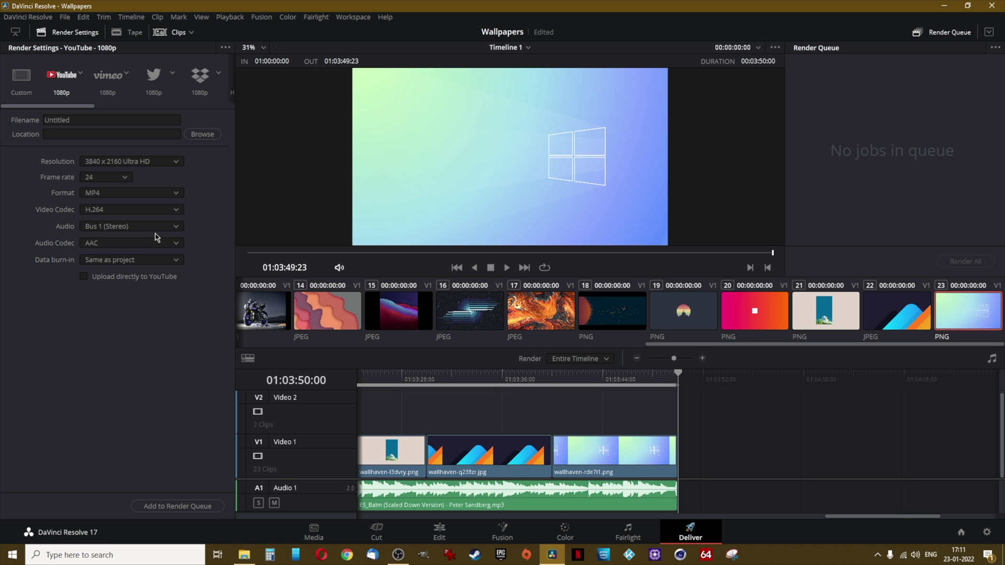
pyautogui.click(156, 211)
# Name the render Wallpapers, save it to Pictures\Wallpapers, queue the job and render it
pyautogui.moveTo(99, 120); pyautogui.dragTo(45, 120)
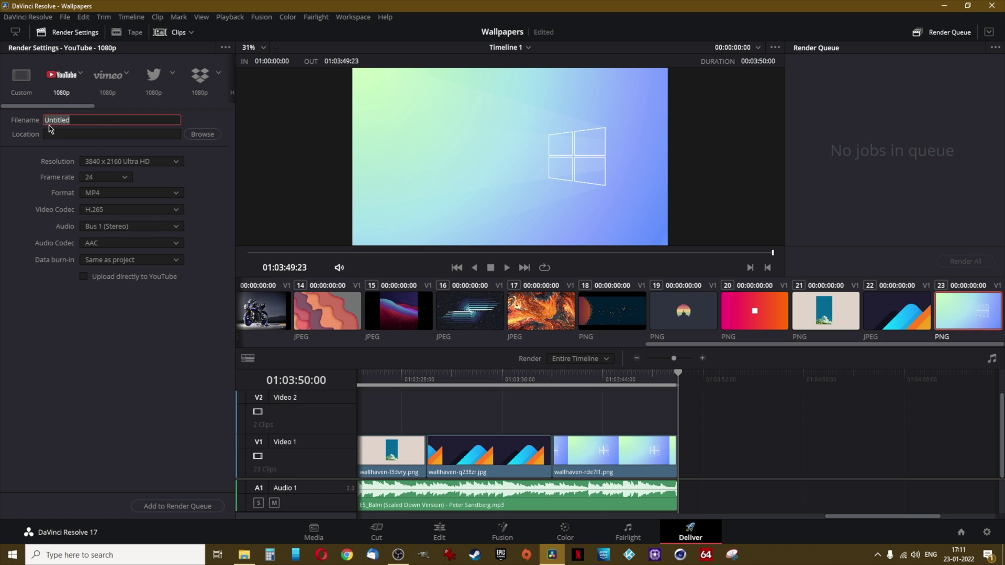
pyautogui.press('BackSpace')
pyautogui.click(198, 134)
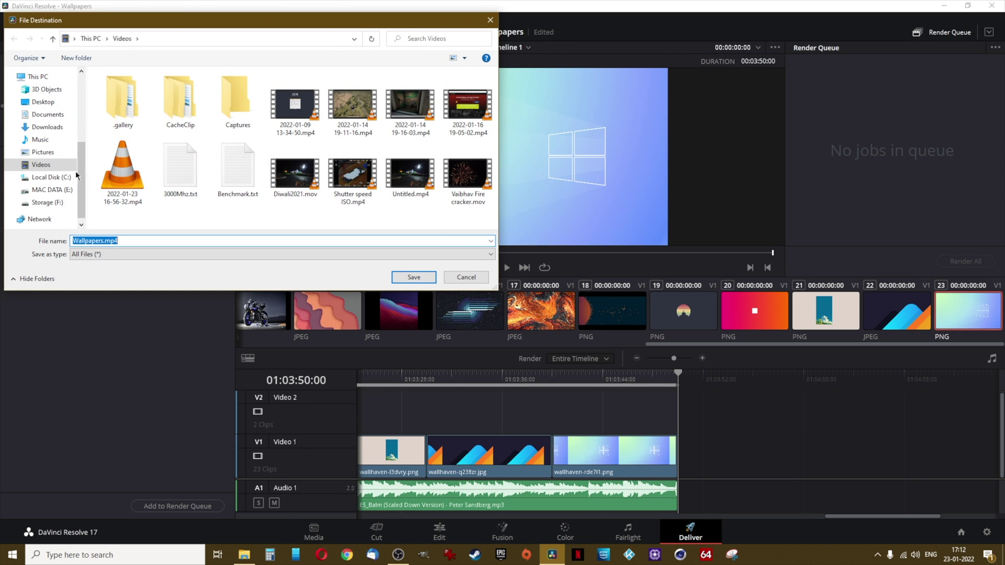
pyautogui.click(42, 153)
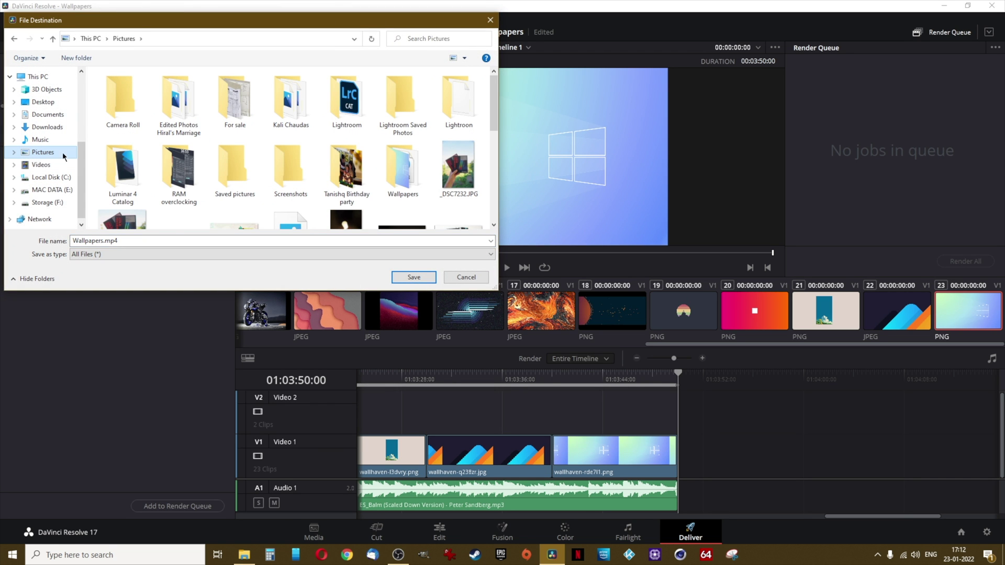
pyautogui.doubleClick(409, 179)
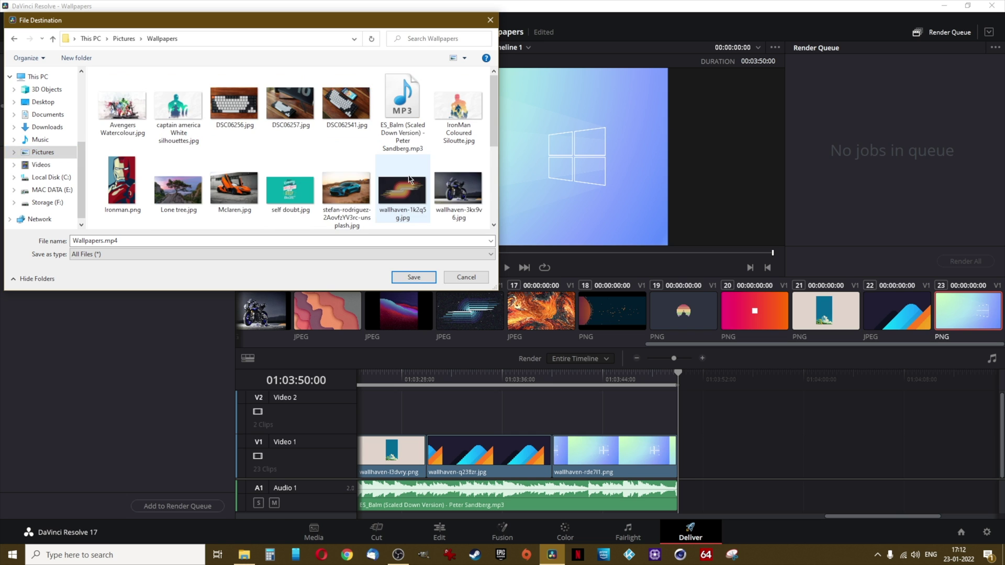
pyautogui.click(414, 277)
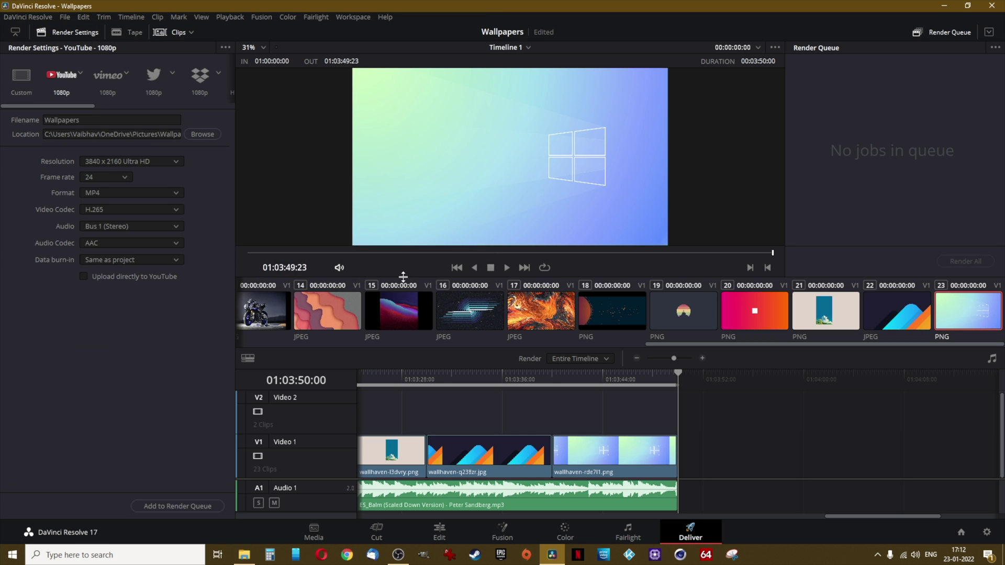
pyautogui.click(188, 507)
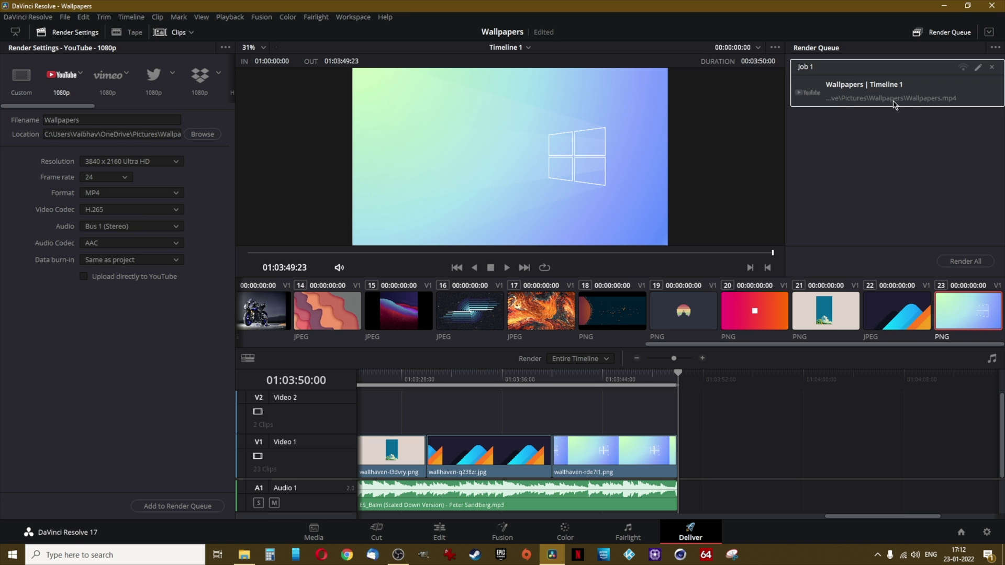
pyautogui.click(965, 261)
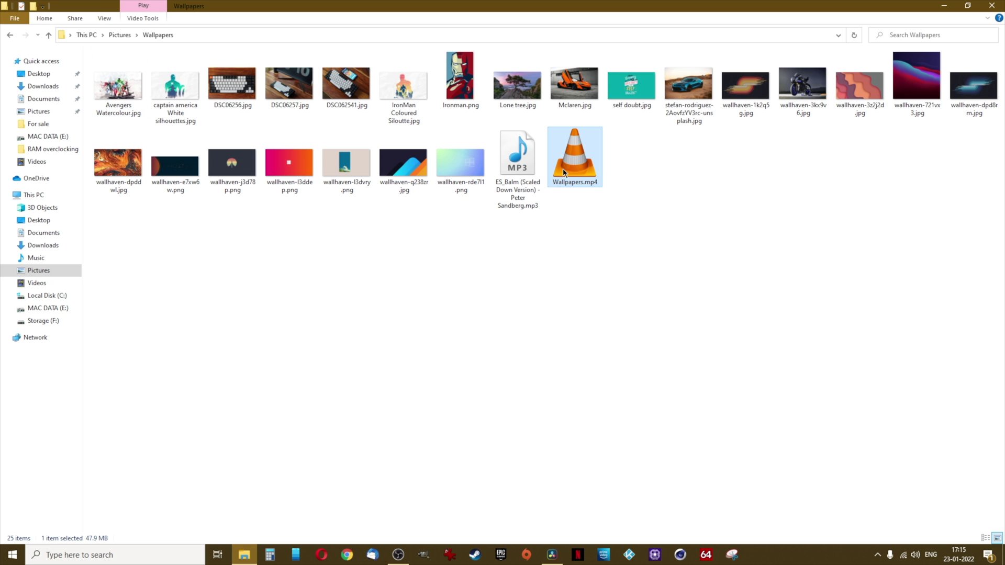
# Play the rendered Wallpapers.mp4 from the Pictures\Wallpapers folder in VLC
pyautogui.doubleClick(563, 168)
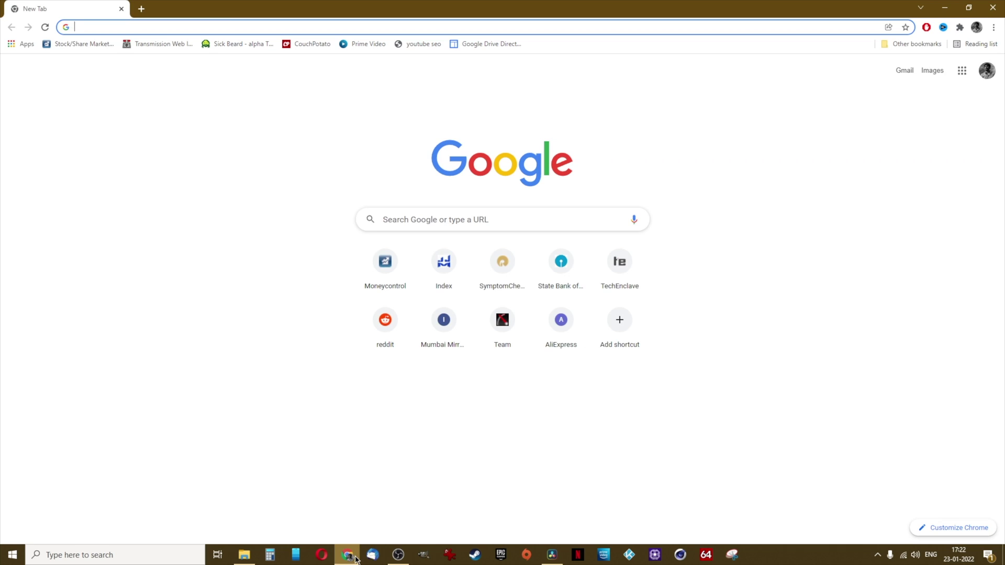
# Go to studio.youtube.com and begin uploading Wallpapers.mp4 as a new video
pyautogui.write('studio.youtube.com')
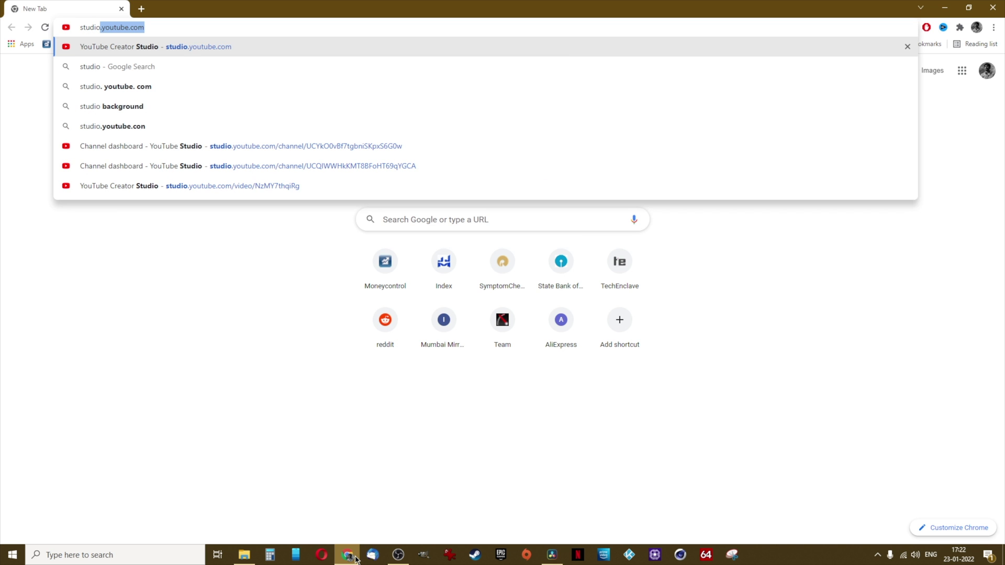
pyautogui.press('Return')
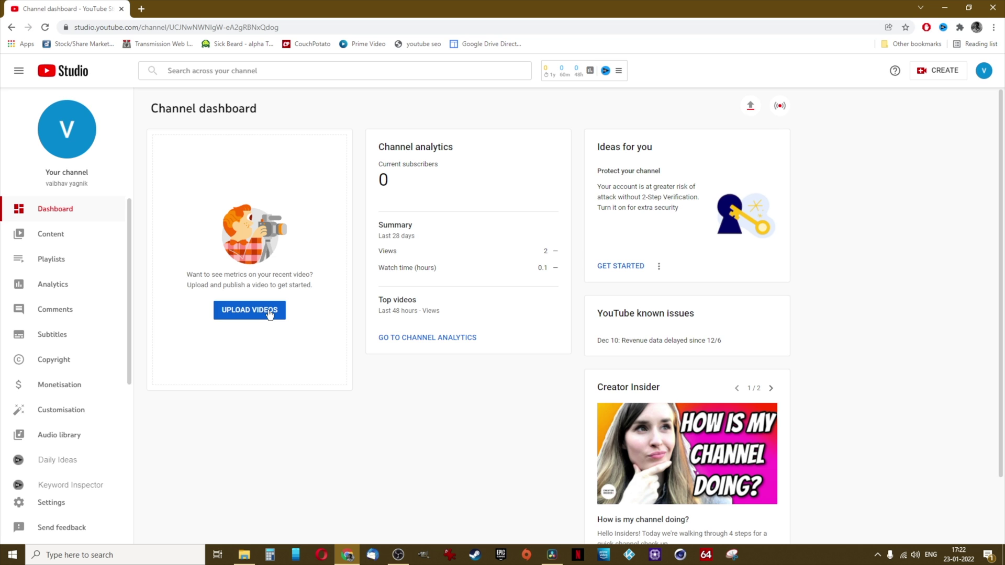
pyautogui.click(269, 312)
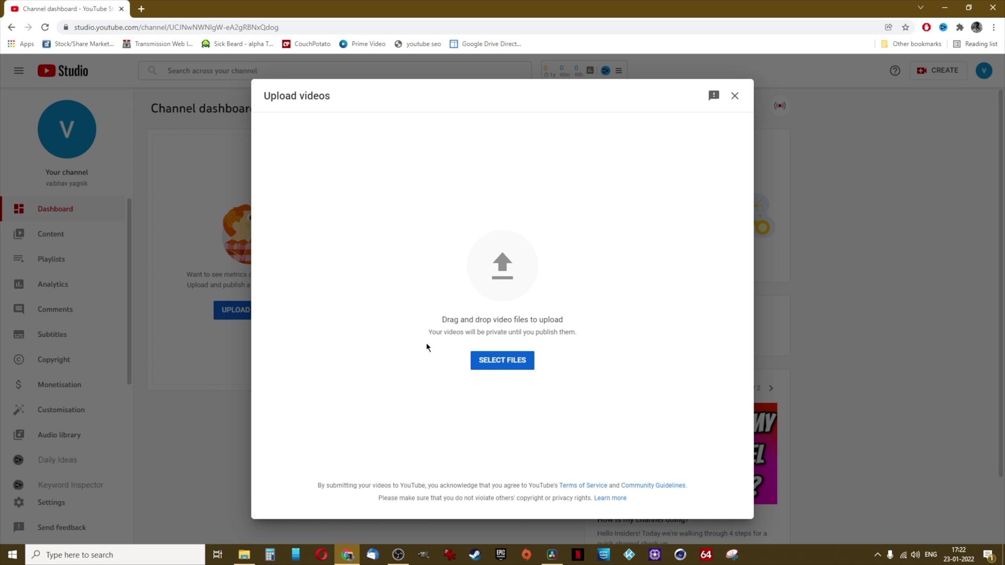
pyautogui.click(490, 365)
pyautogui.click(123, 207)
pyautogui.click(537, 270)
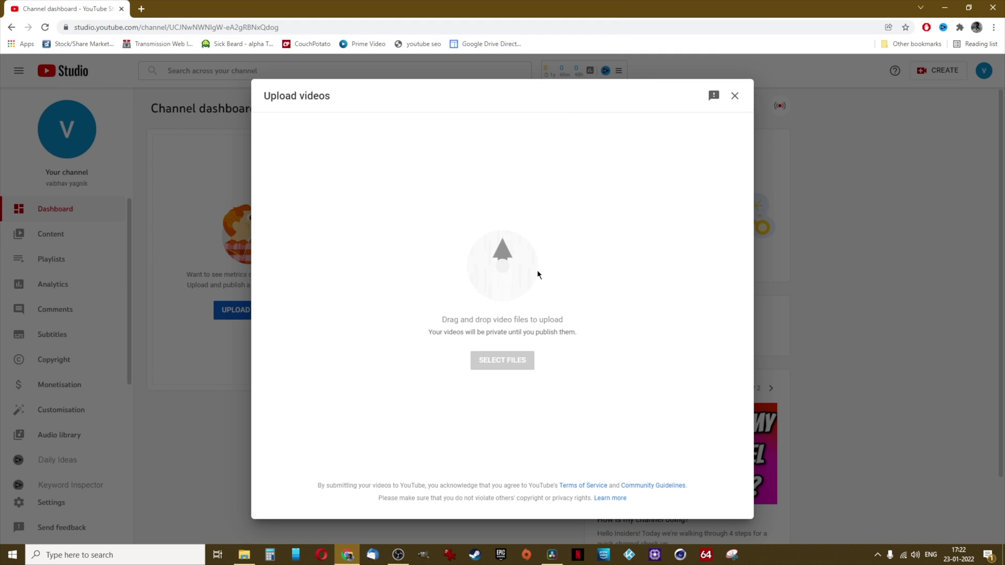
pyautogui.click(406, 301)
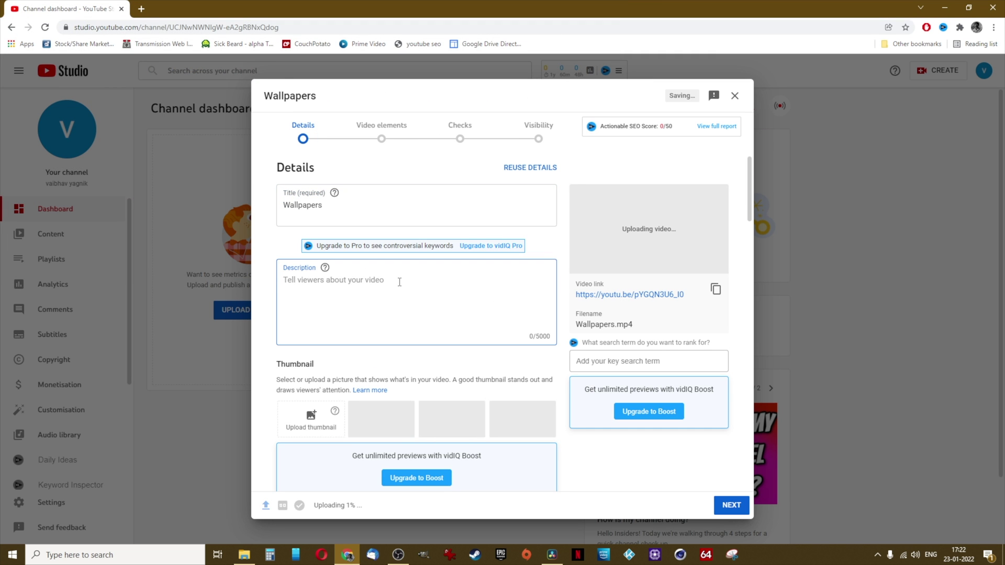
# Describe the video as 'This is our trip to Canada', mark it not Made for Kids, and continue
pyautogui.write('This is our trip to Canada')
pyautogui.scroll(-2, 399, 283)
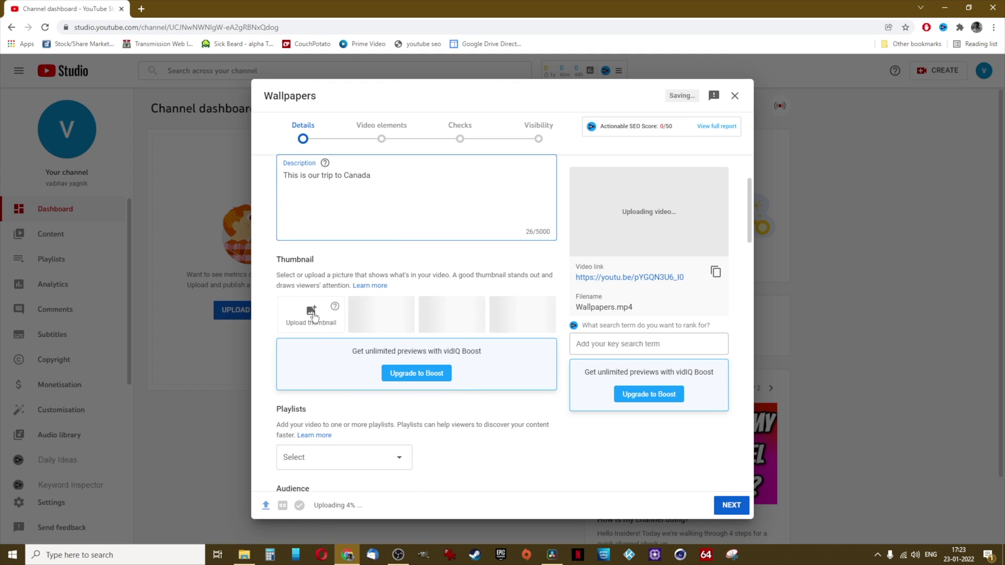
pyautogui.scroll(-3, 392, 299)
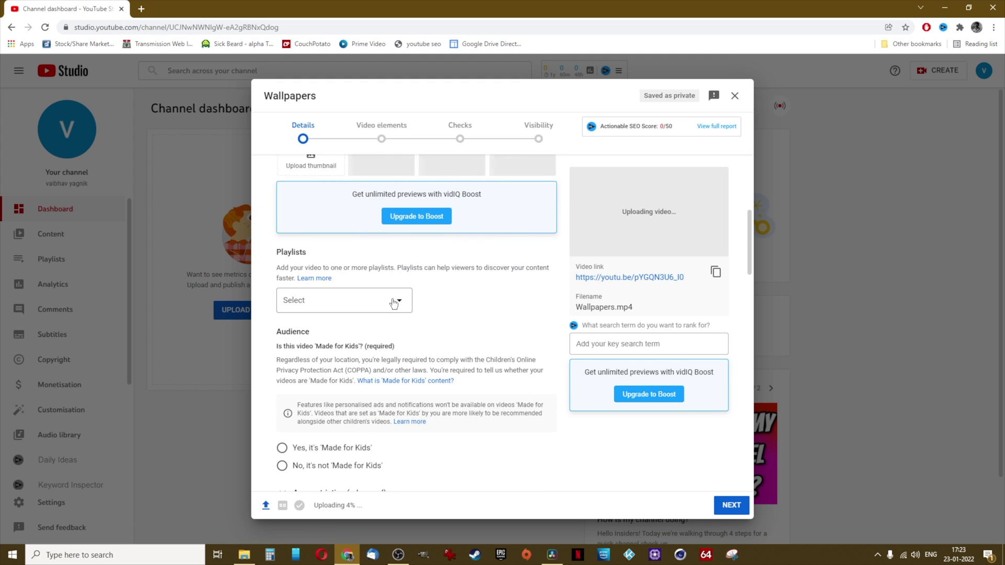
pyautogui.scroll(-3, 391, 299)
pyautogui.click(300, 308)
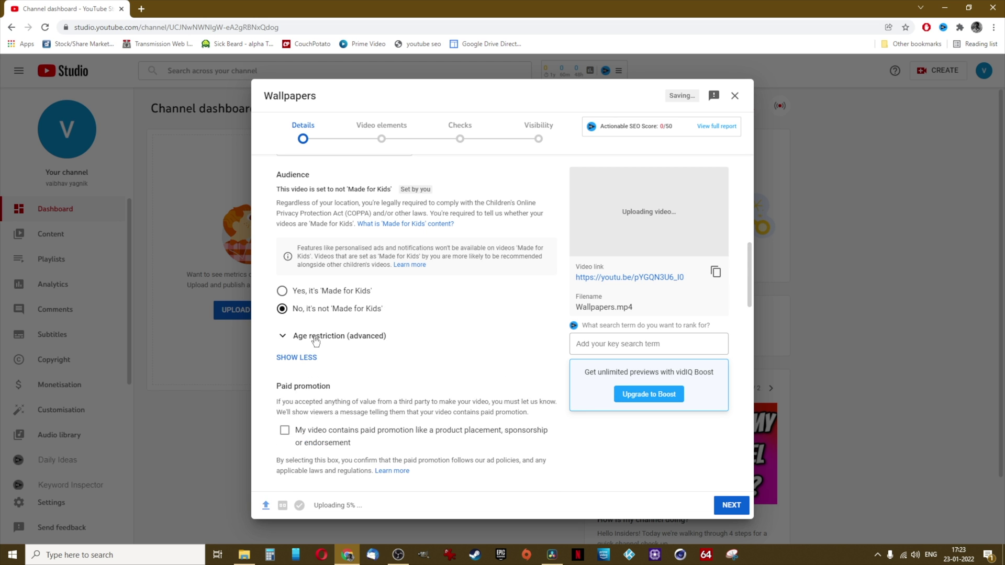
pyautogui.scroll(-8, 306, 344)
pyautogui.scroll(-10, 306, 343)
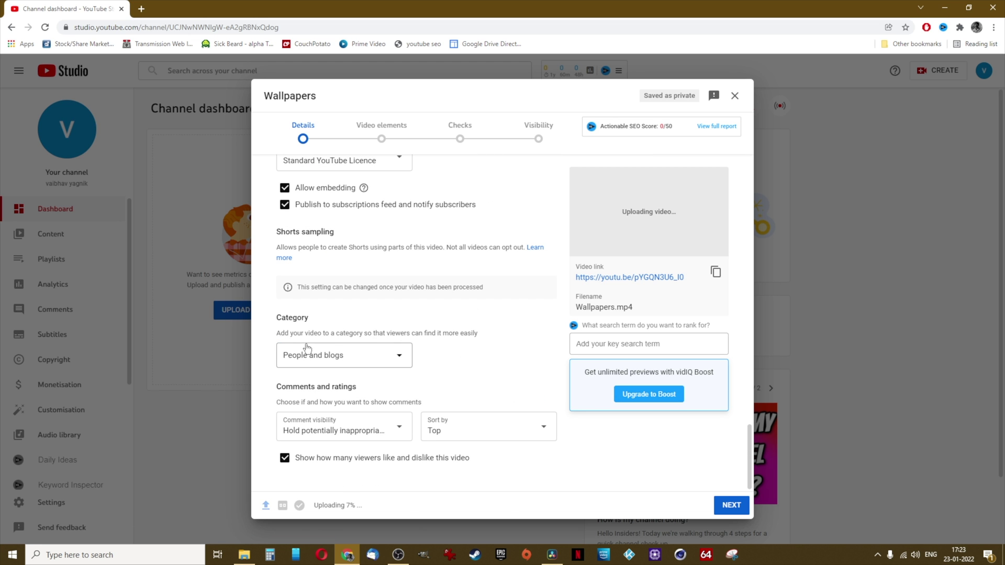
pyautogui.click(724, 509)
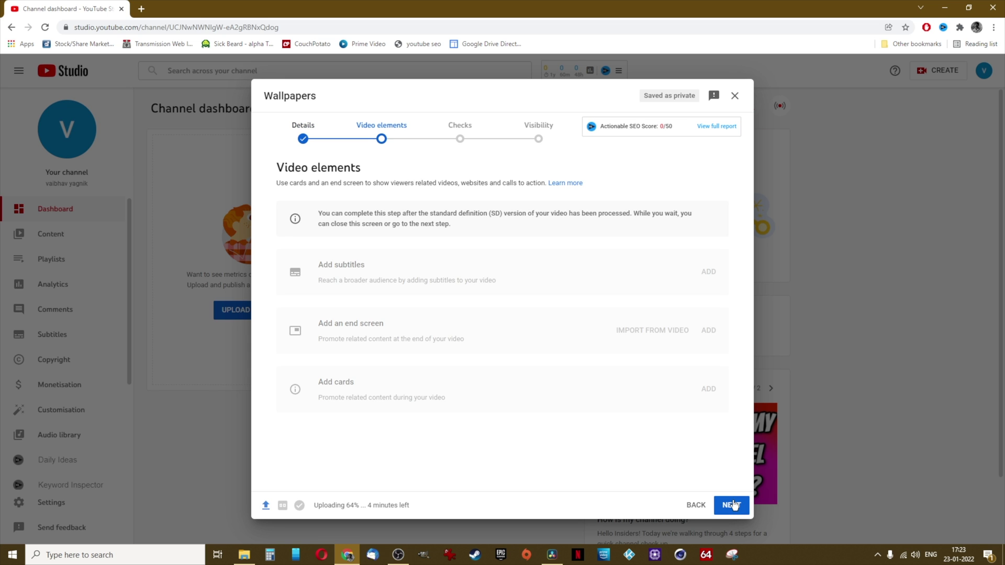
# Advance through Video elements and Checks to the Visibility step
pyautogui.click(733, 505)
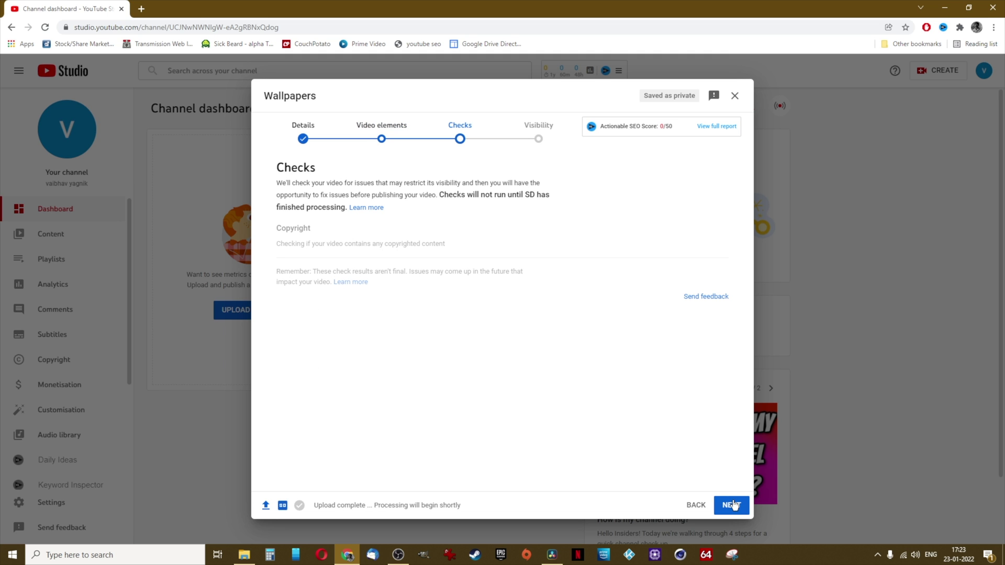
pyautogui.click(732, 505)
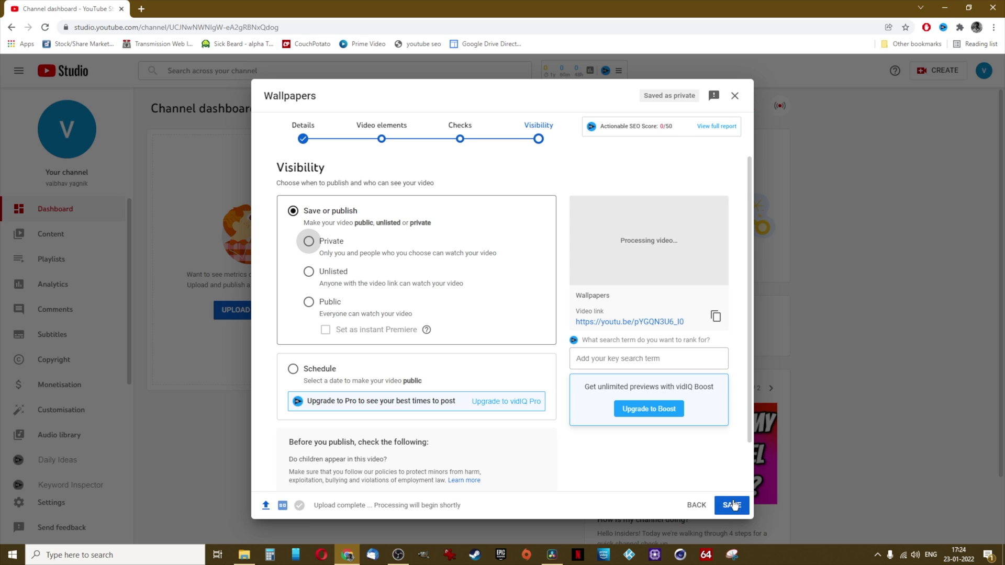